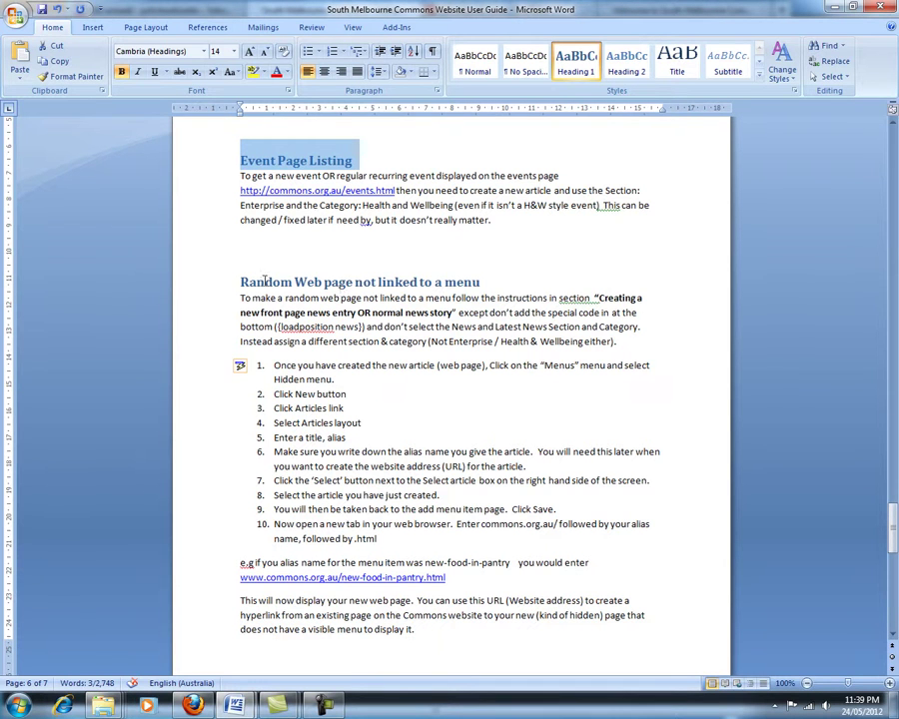
Review the guide's "Random Web page not linked to a menu" section, and switch to Firefox.
left_click_drag(240, 283, 481, 284)
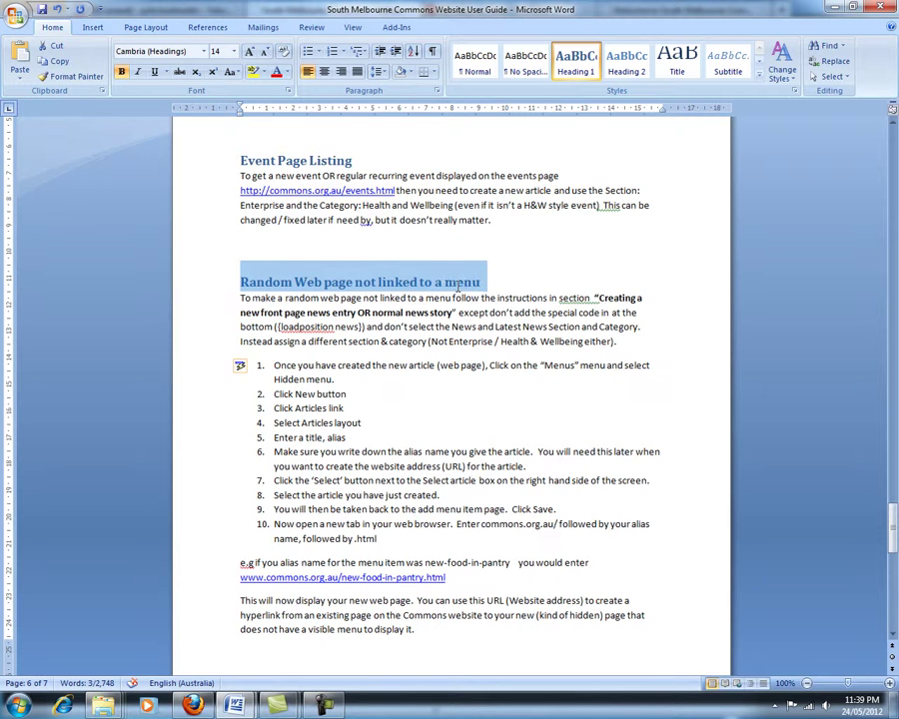
left_click(447, 326)
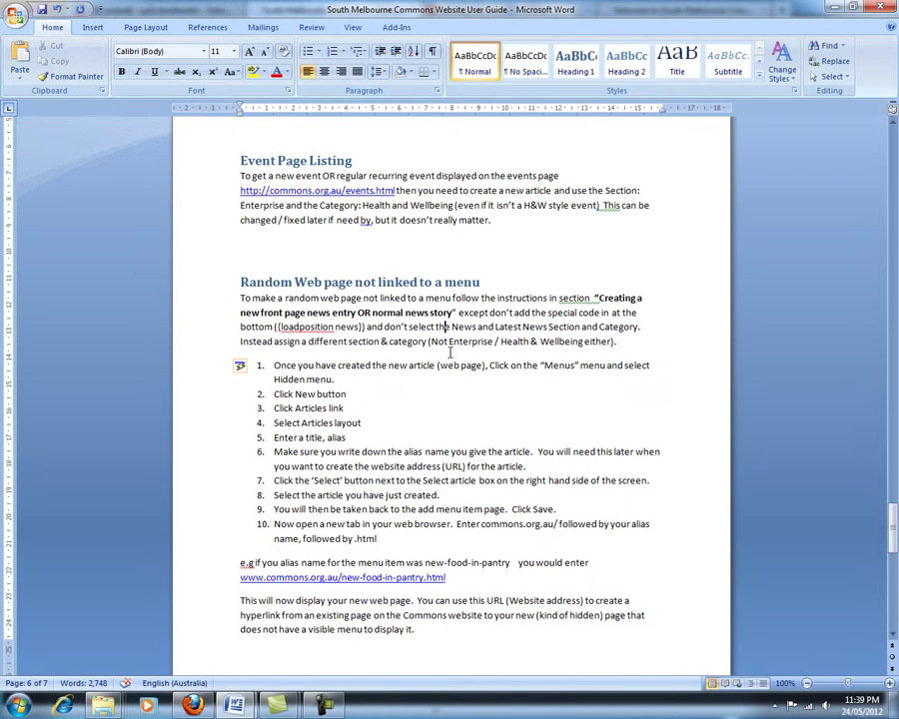
left_click(185, 706)
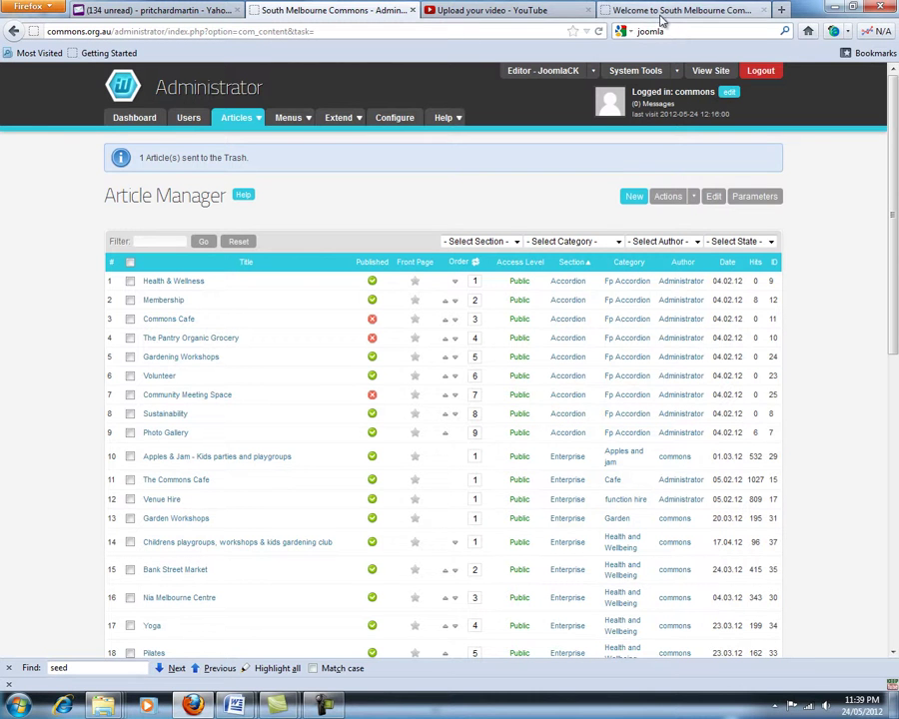
Open the Events page of the South Melbourne Commons website and examine its Regular Events and Activities list.
left_click(663, 12)
left_click(605, 181)
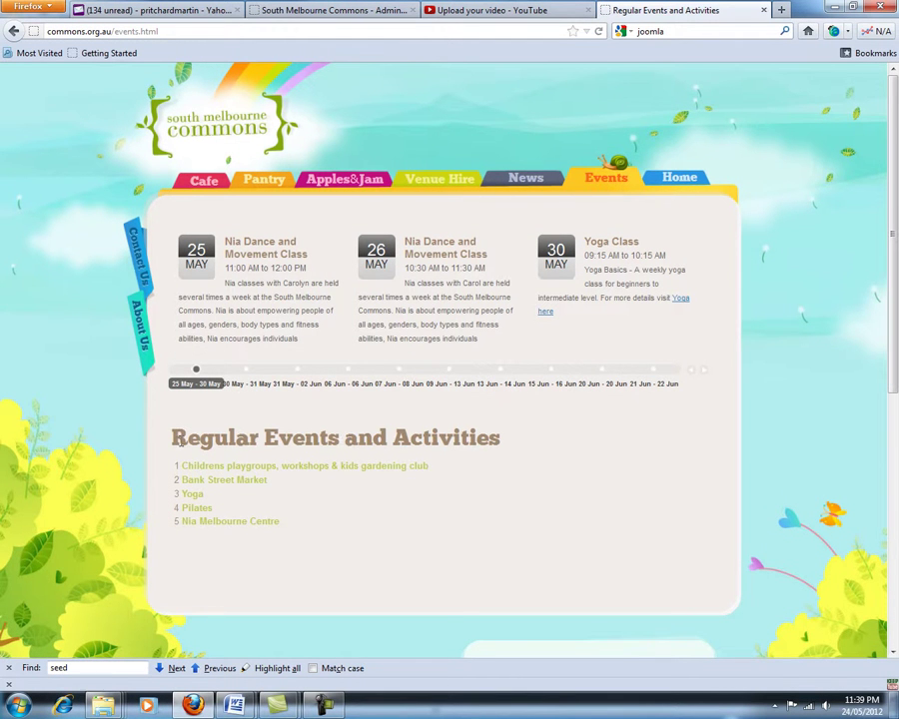
left_click_drag(172, 440, 487, 440)
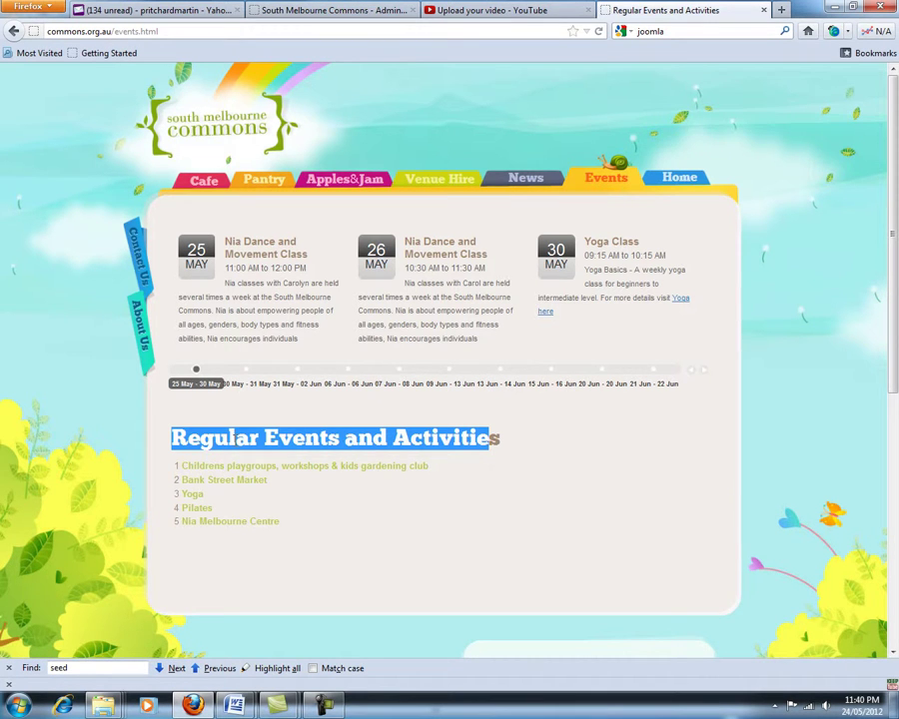
left_click(234, 440)
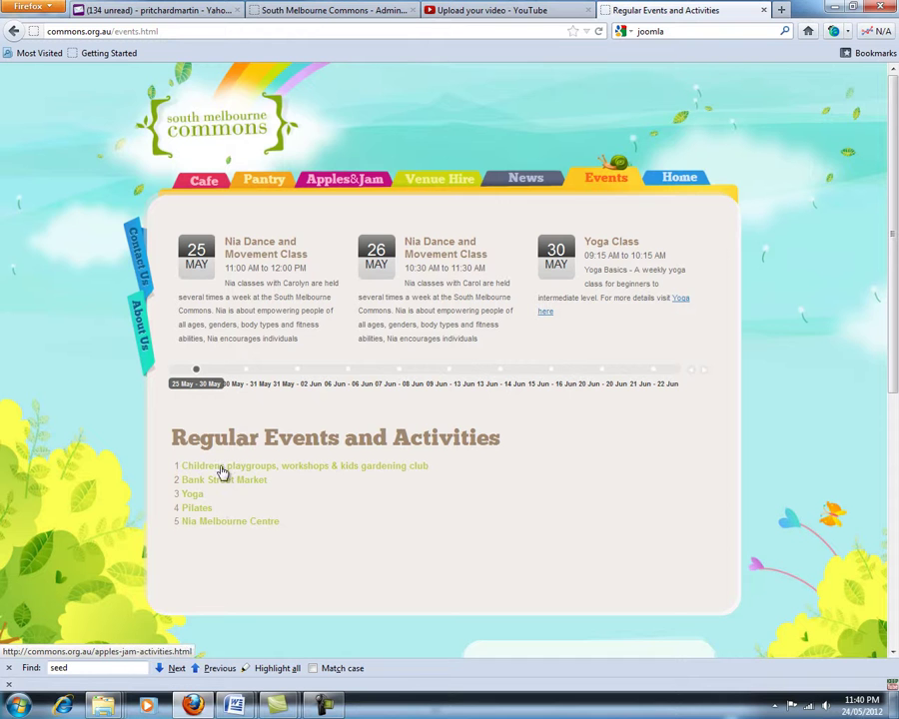
Create a new article in the site administration with the title "Mothers day" and the alias "mothers-day".
left_click(339, 18)
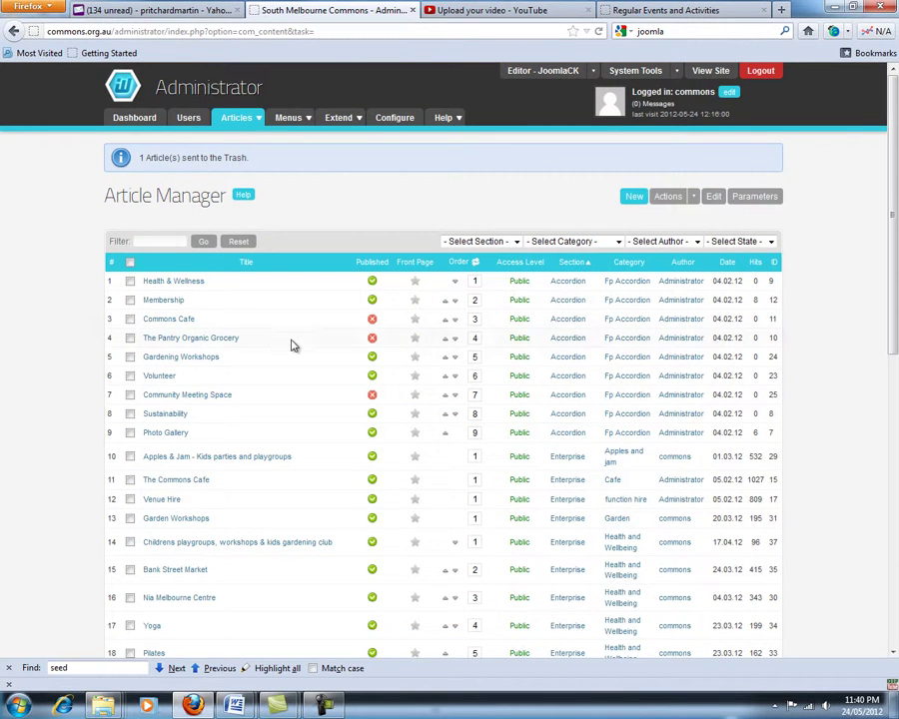
left_click(631, 197)
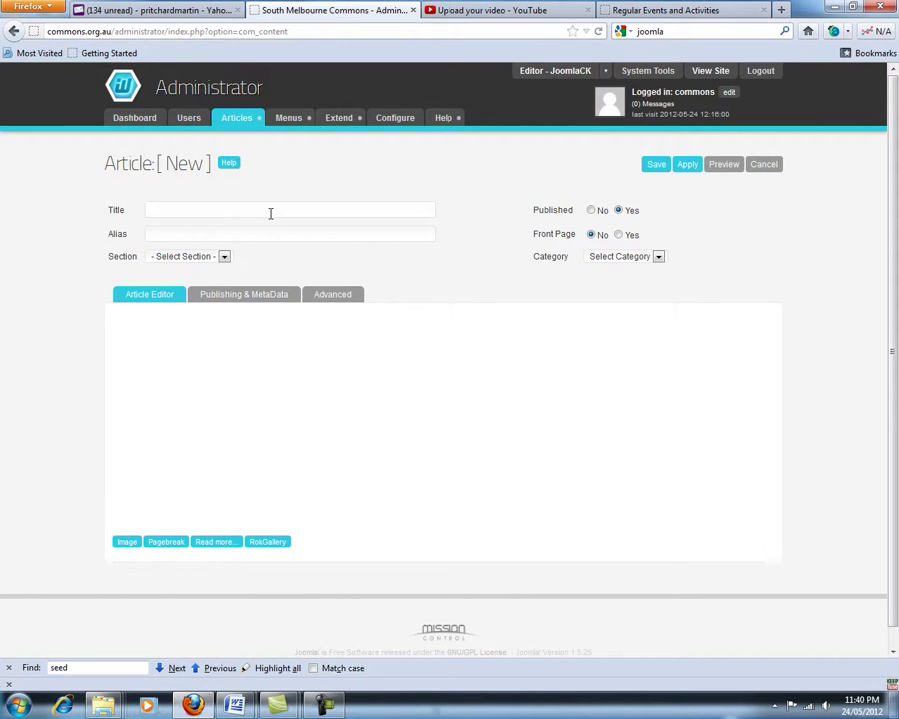
type("Mothers day")
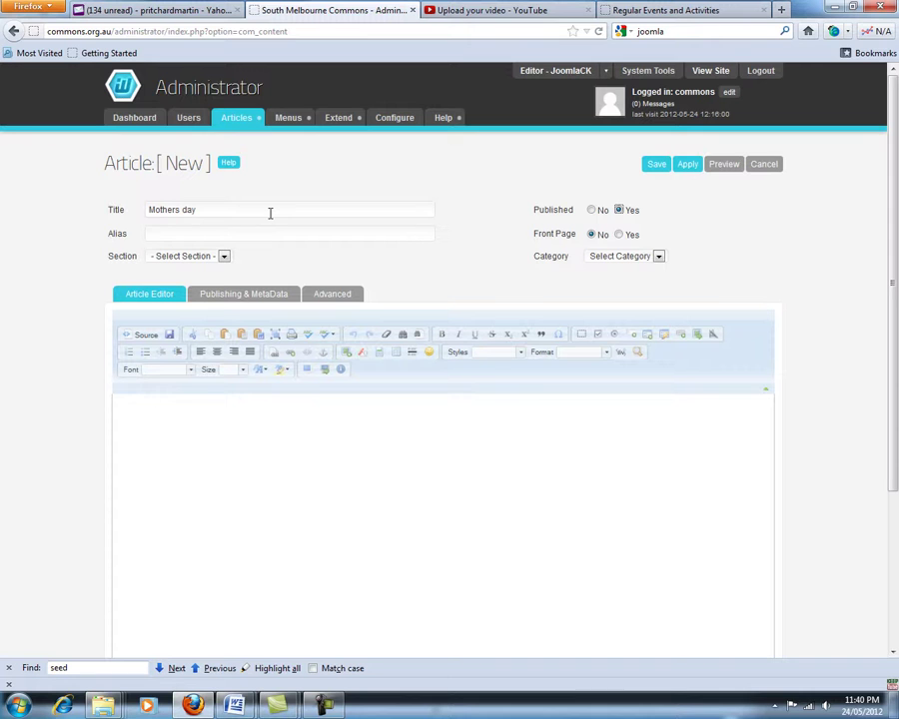
key("Tab")
type("mon")
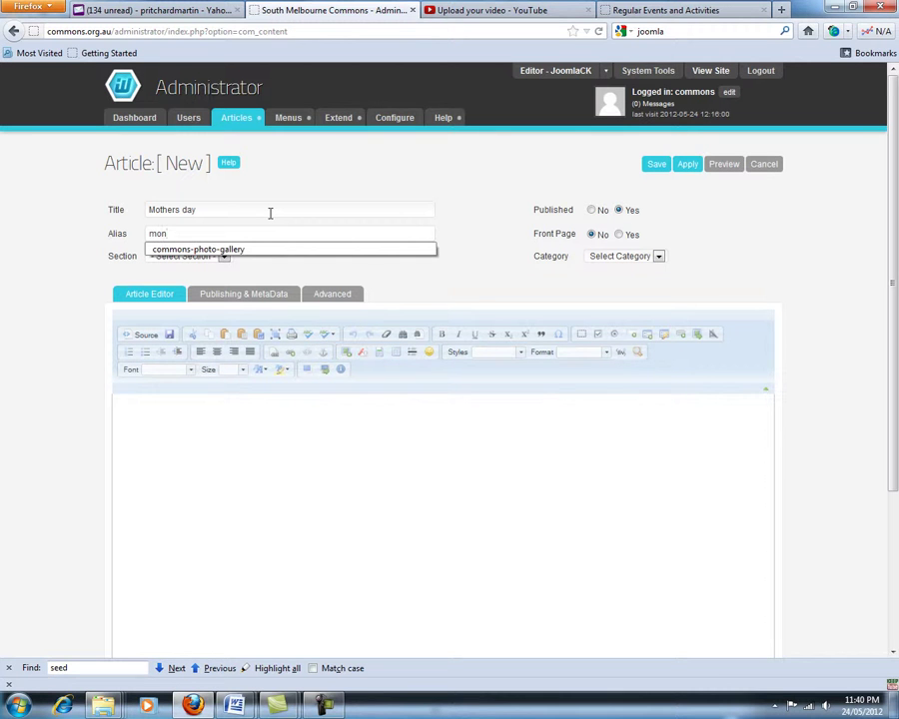
type("thers-day")
key("Tab")
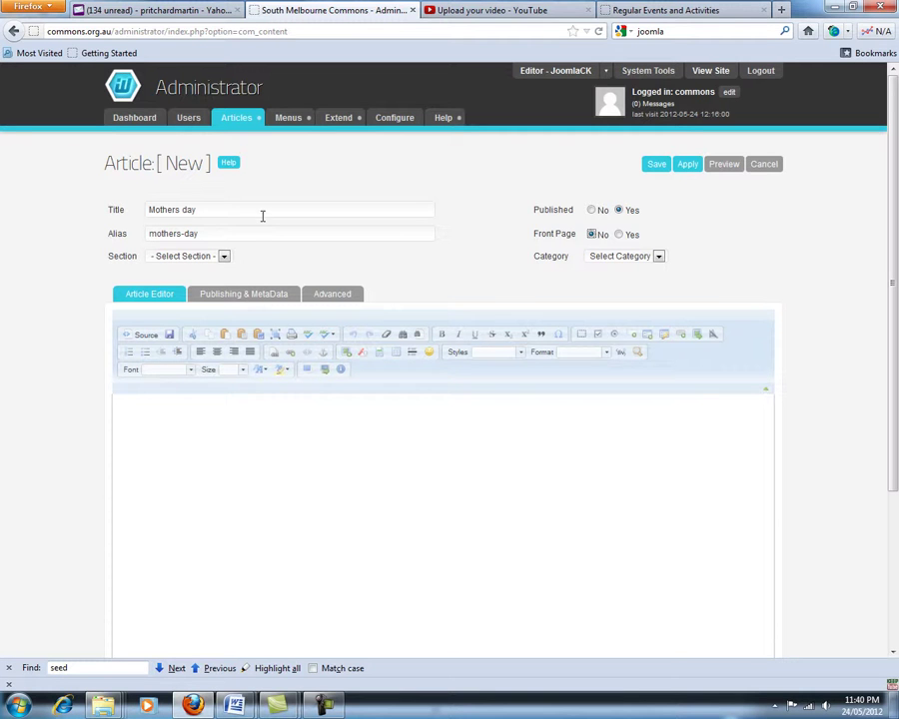
Assign the new article to the Enterprise section and the Health and Wellbeing category.
left_click(225, 258)
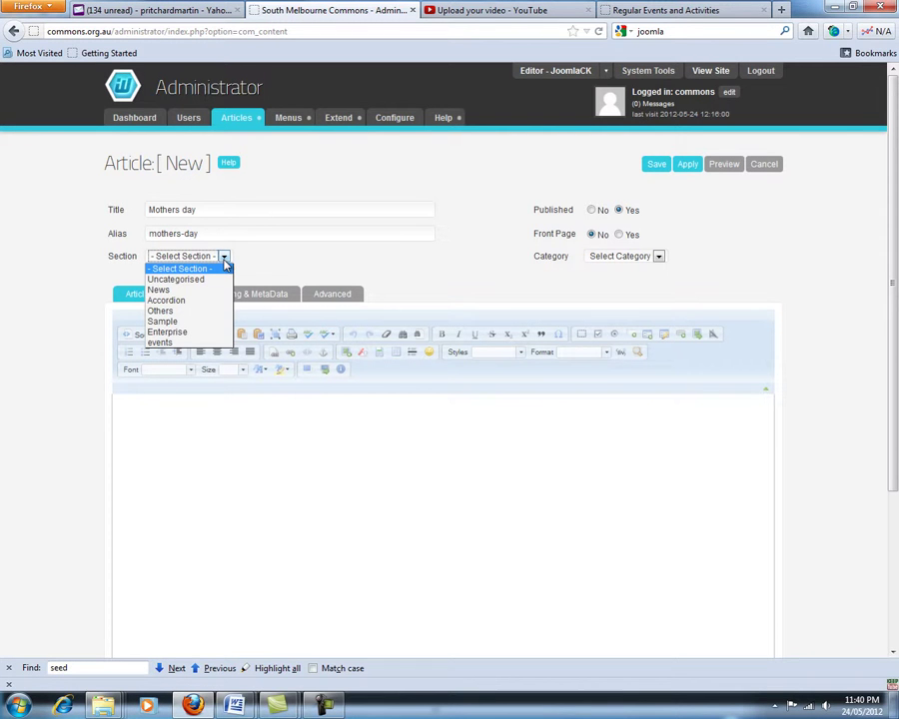
left_click(185, 332)
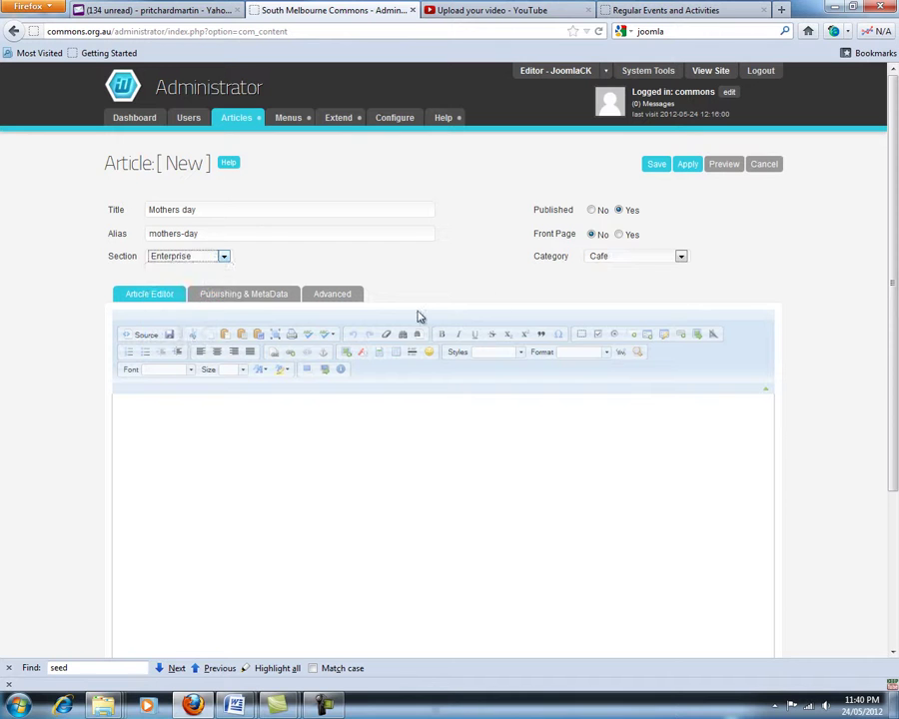
left_click(630, 260)
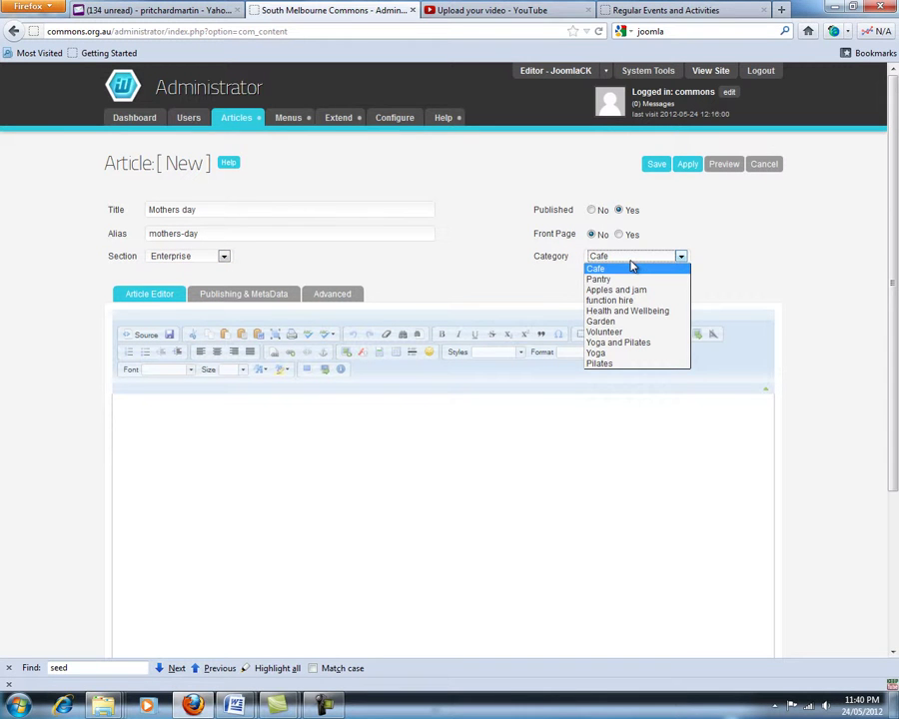
left_click(648, 312)
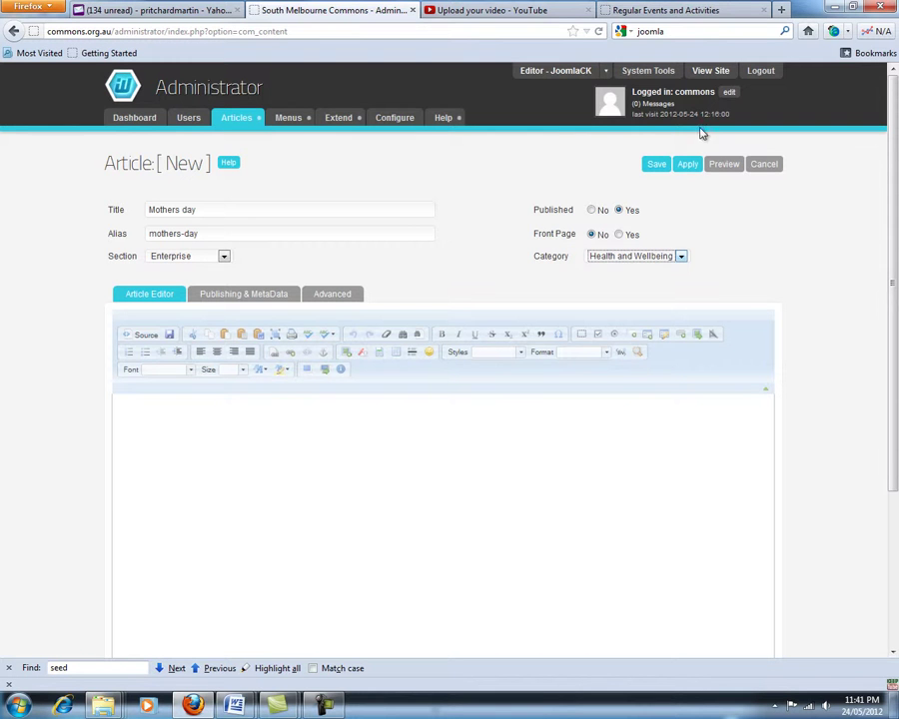
Enter "This is mothers day." as the article's body text and apply the changes without leaving the editor.
left_click(645, 12)
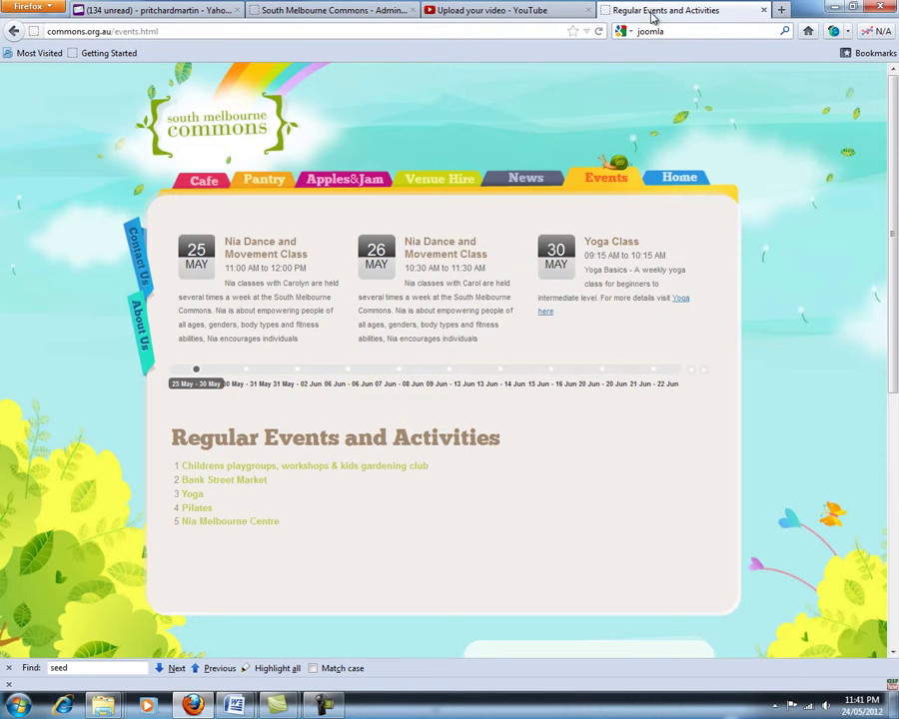
left_click(299, 12)
left_click(227, 466)
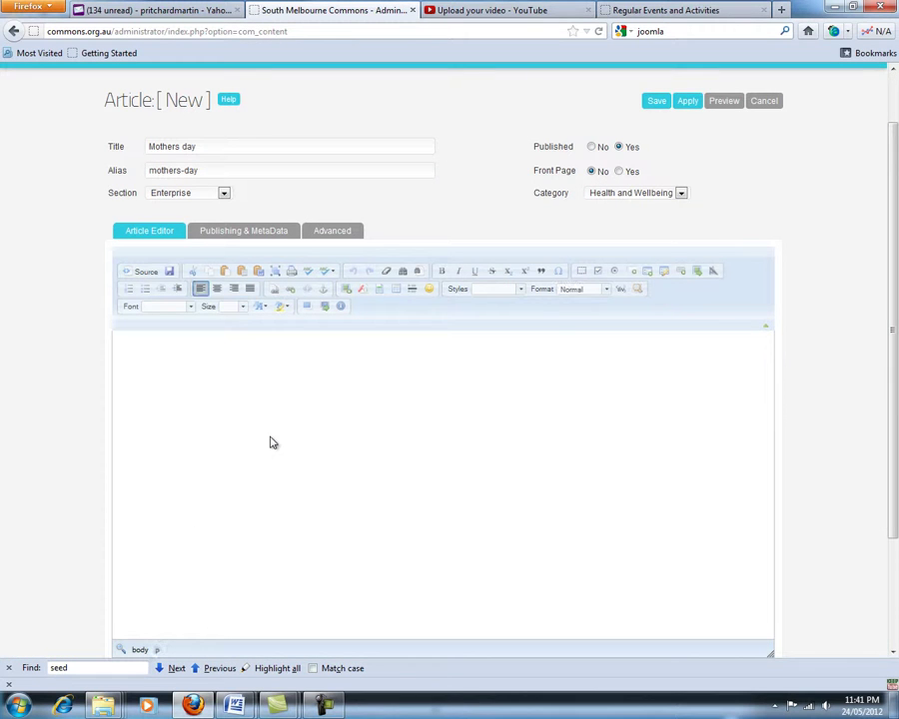
type("This is mothers day.")
left_click(683, 104)
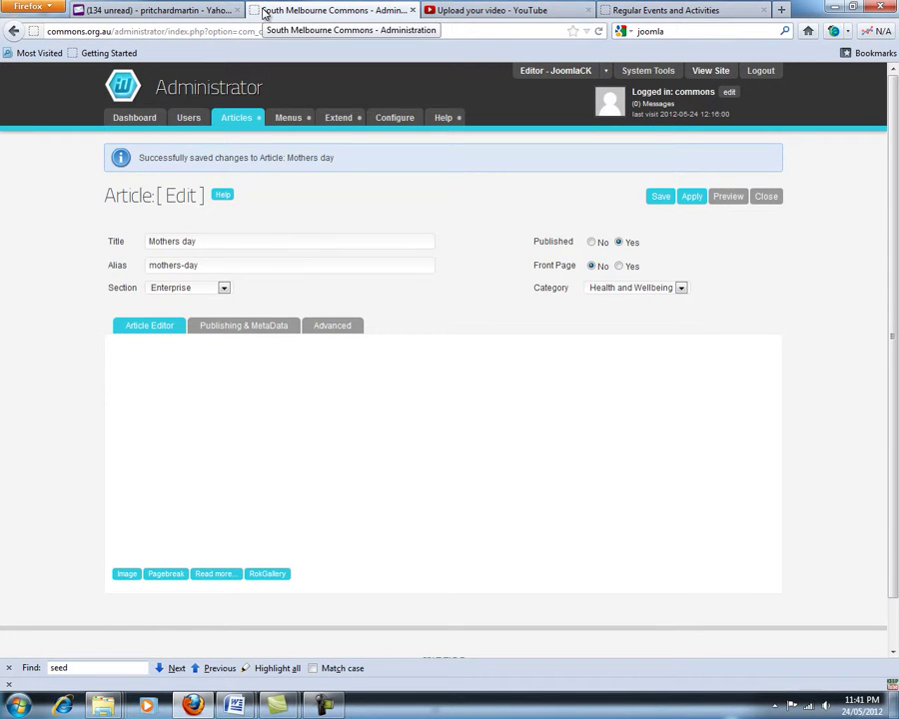
Reload the public Events page, open the Mothers day entry and check its web address.
left_click(679, 18)
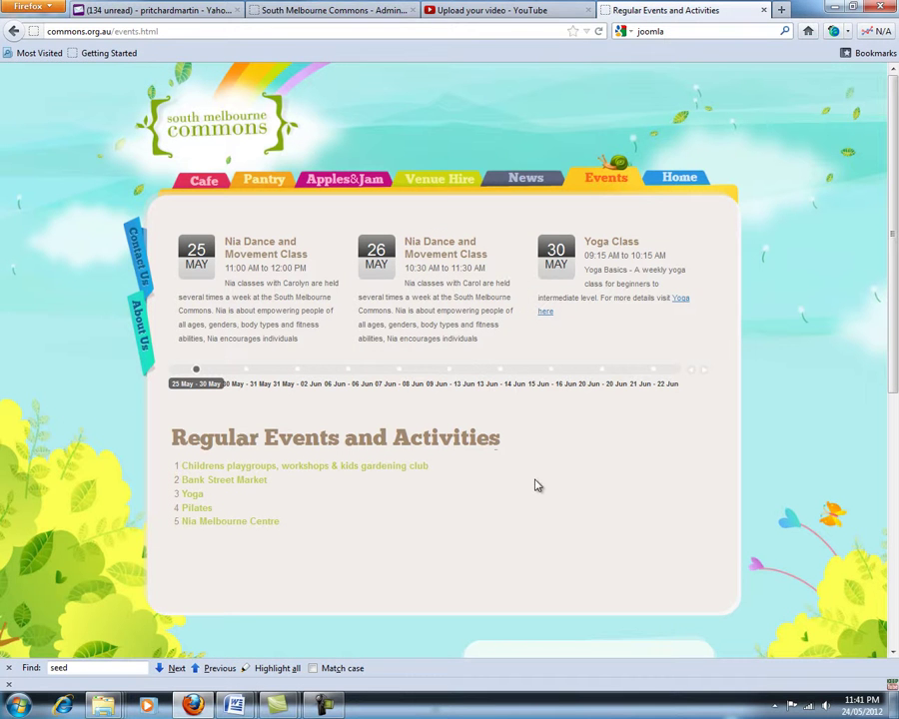
key("F5")
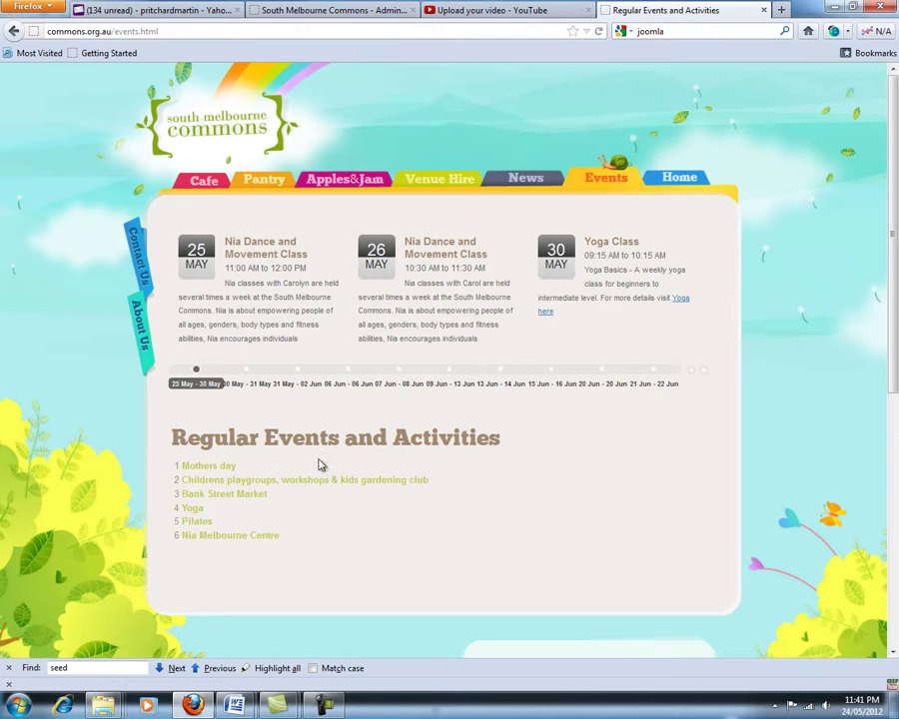
left_click(225, 466)
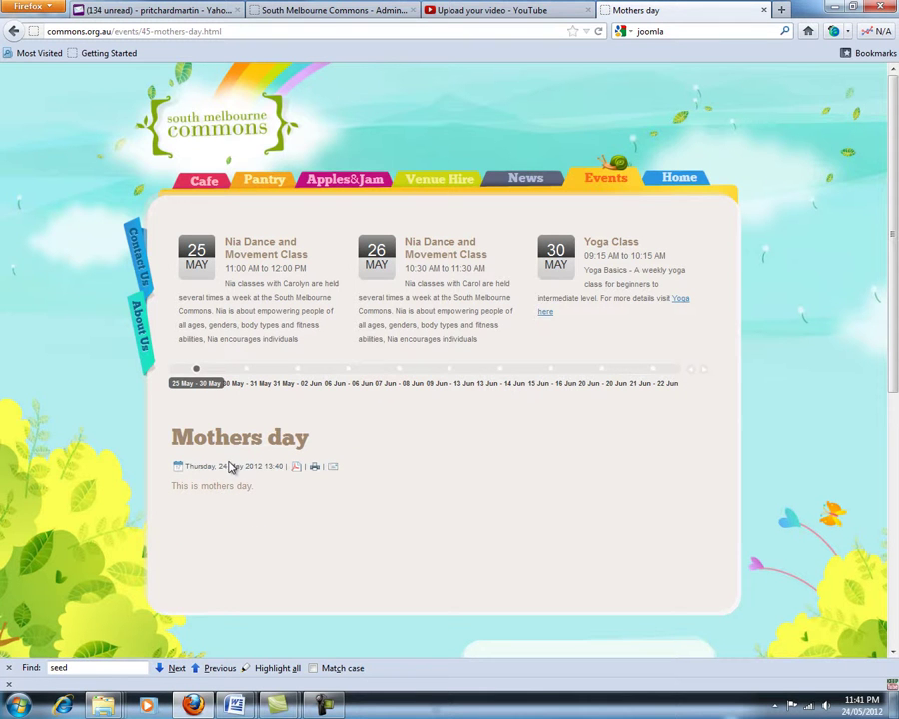
left_click(142, 31)
left_click(143, 30)
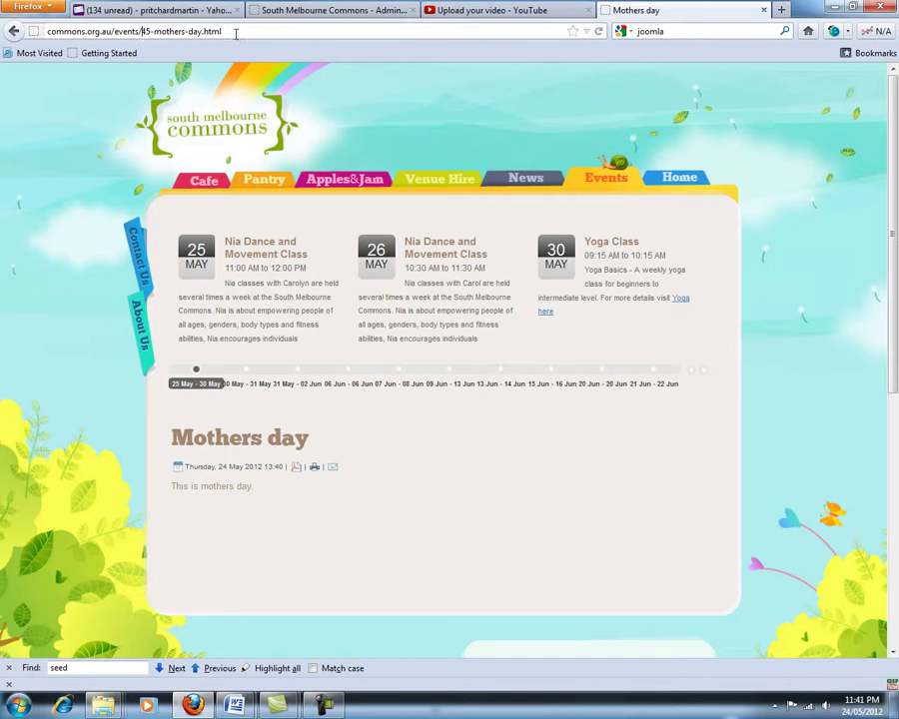
double_click(146, 31)
Close the Mothers day article in the administration and open the item list of the hidden menu.
left_click(295, 12)
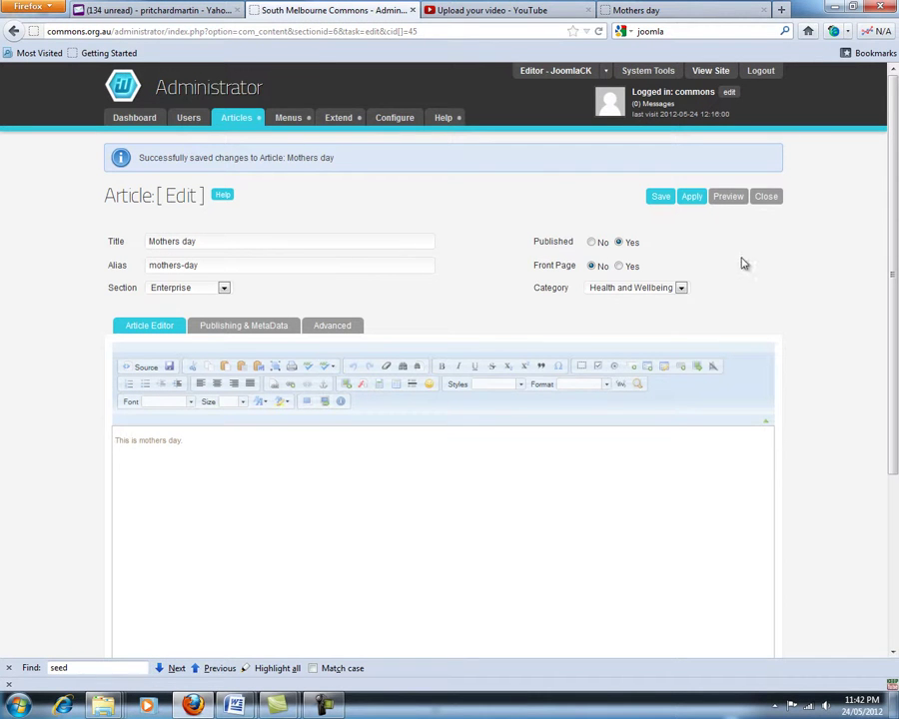
left_click(775, 201)
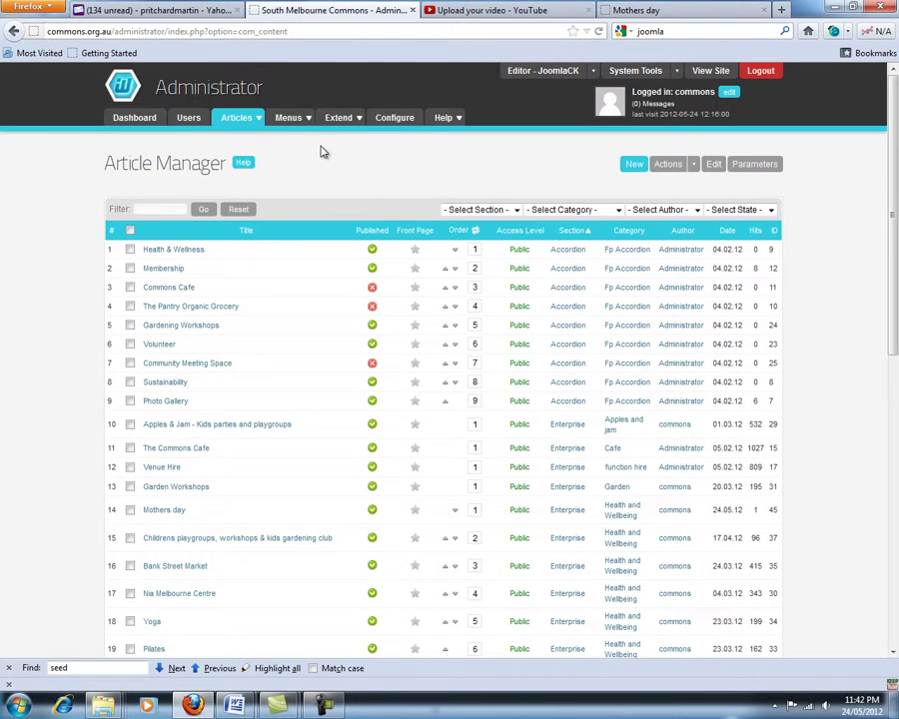
mouse_move(295, 122)
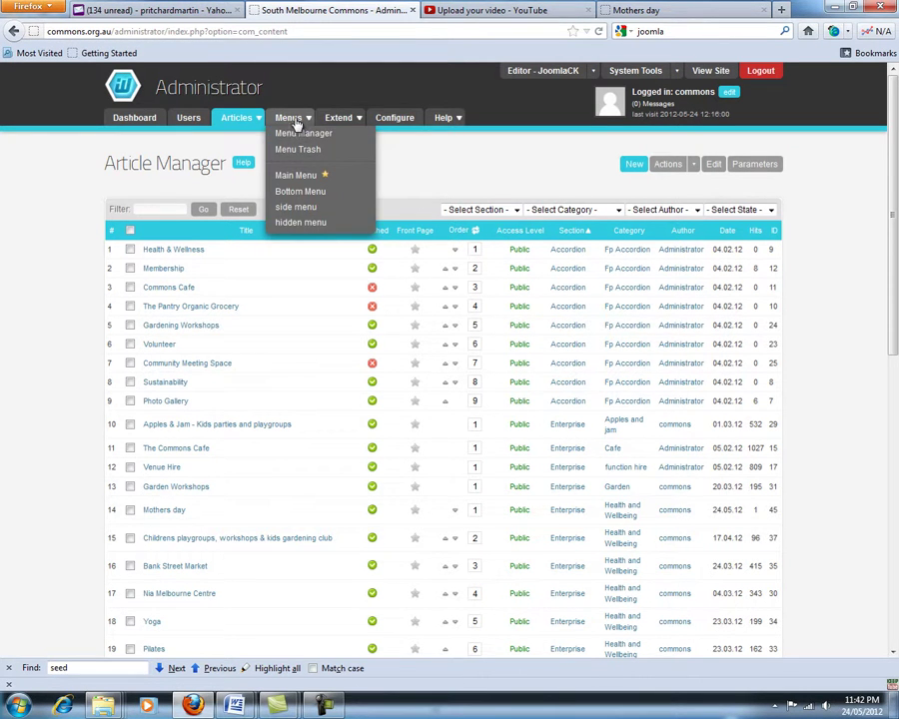
left_click(297, 223)
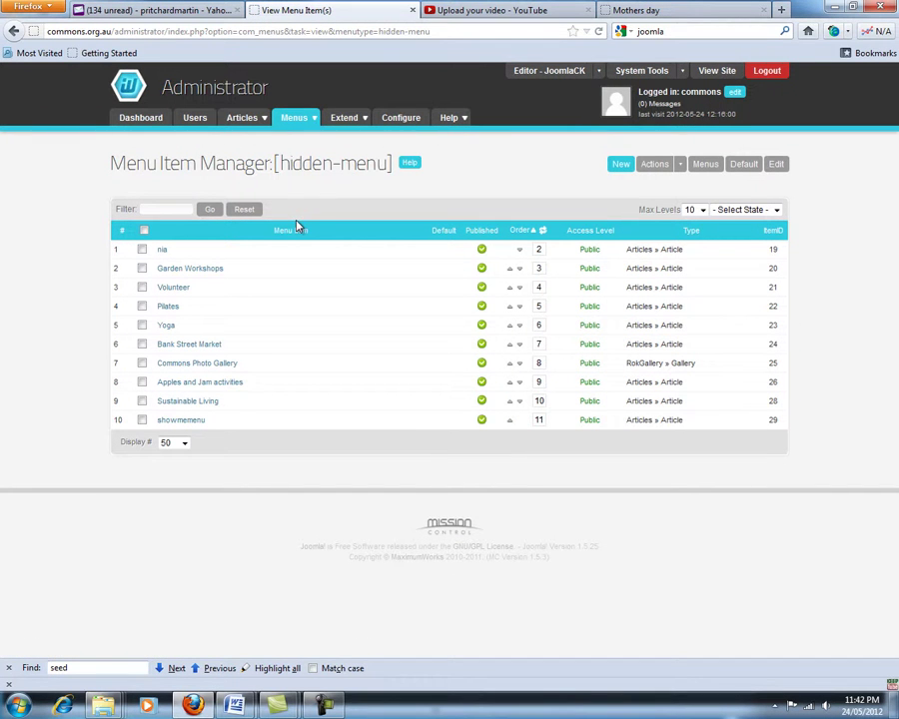
Start a new hidden-menu item that displays a single article, using the Article Layout type.
left_click(621, 166)
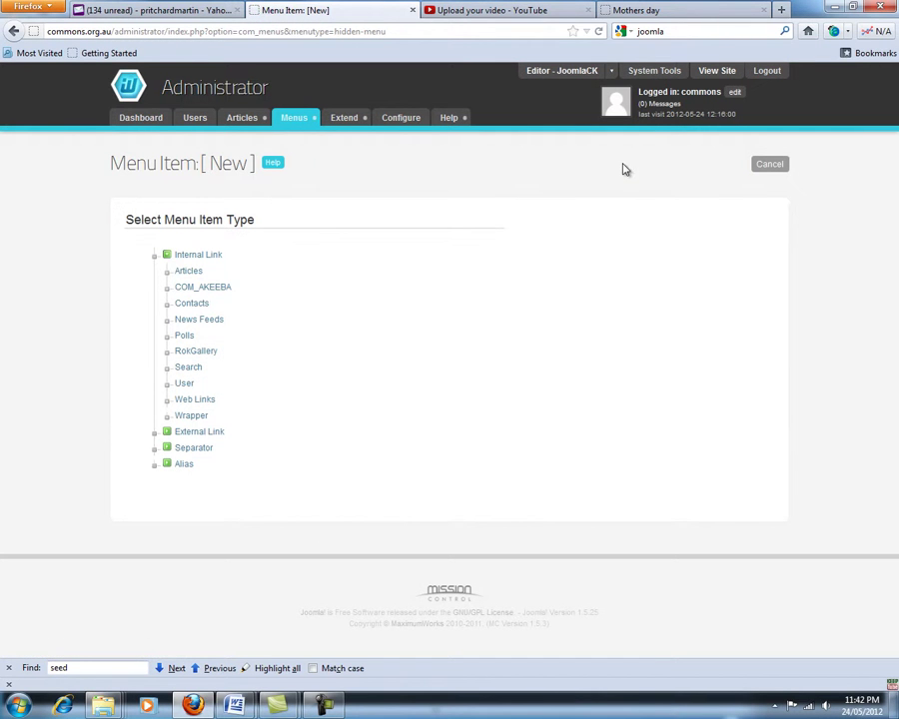
left_click(190, 272)
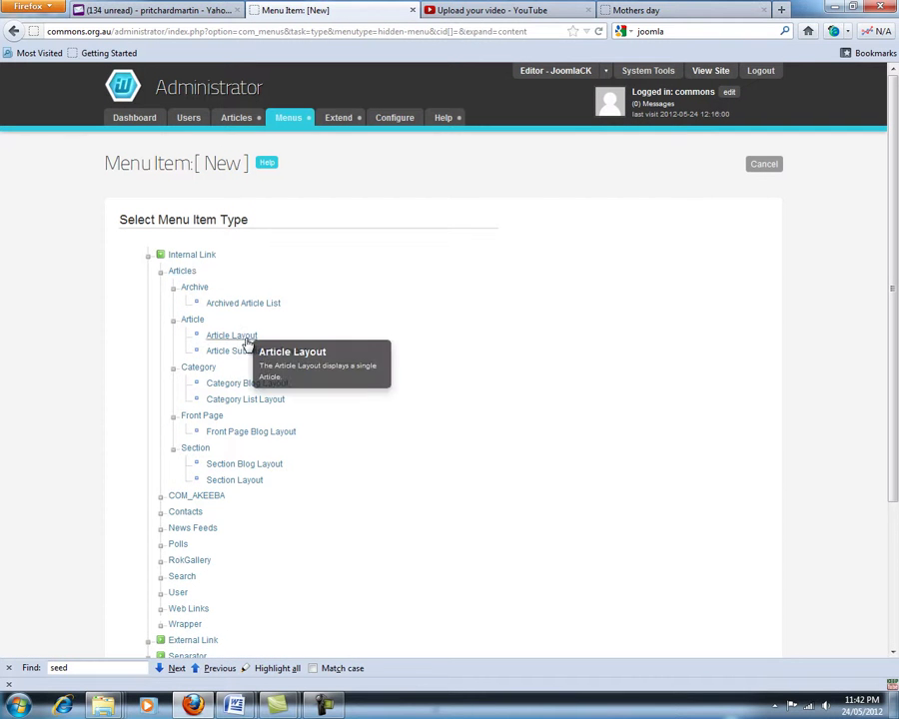
left_click(247, 339)
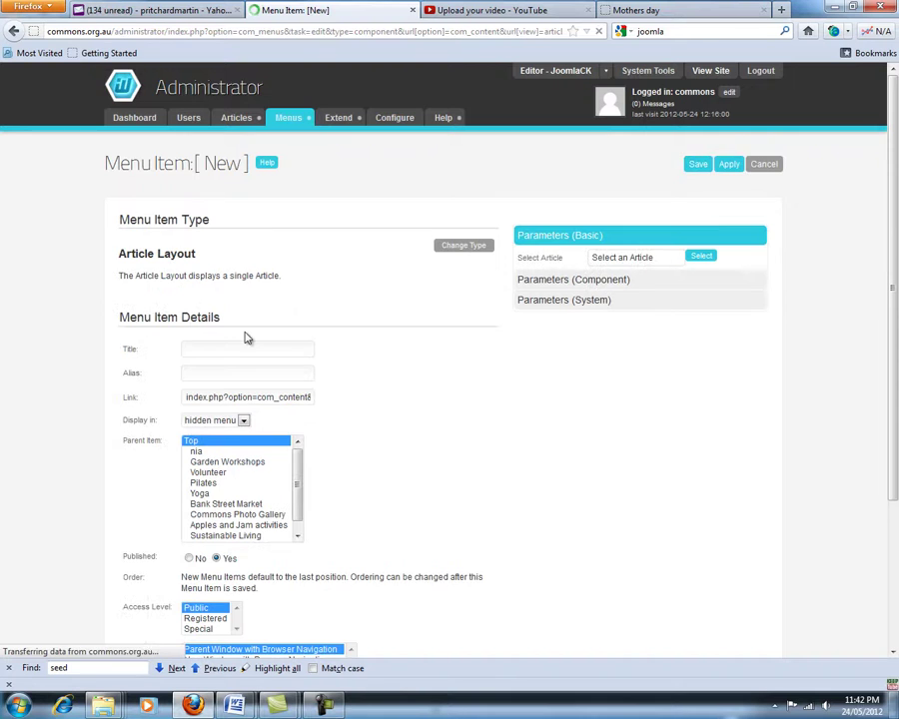
Give the new menu item the title "Mothers Day".
left_click(242, 347)
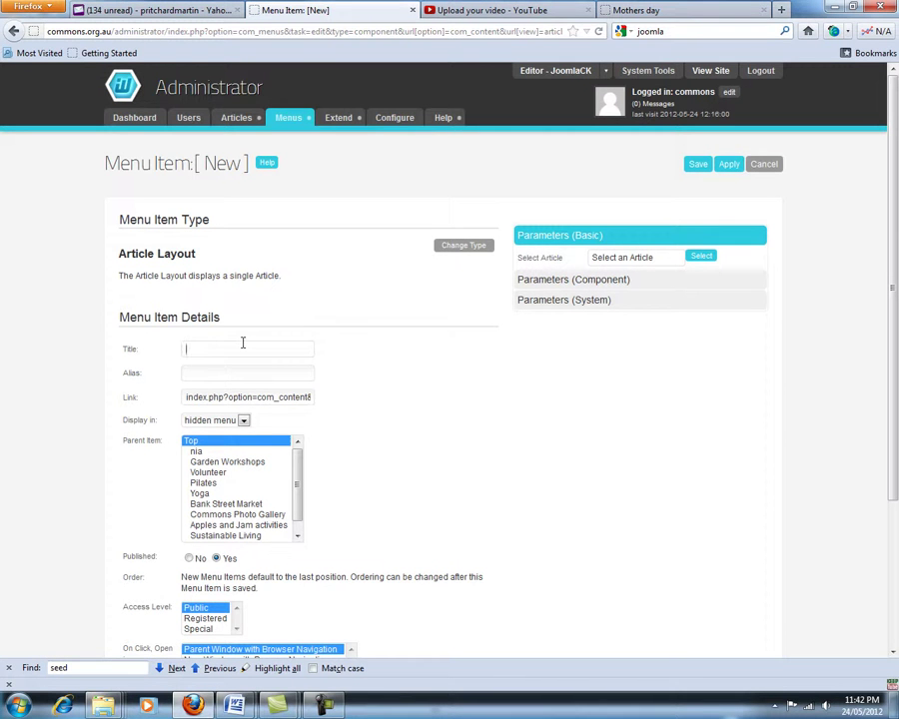
type("mothers day")
key("Home")
key("shift+Right")
type("M")
type("D")
Set the menu item's alias to "mothers-day-starts", and dismiss the Windows color scheme prompt.
left_click(259, 374)
type("mother")
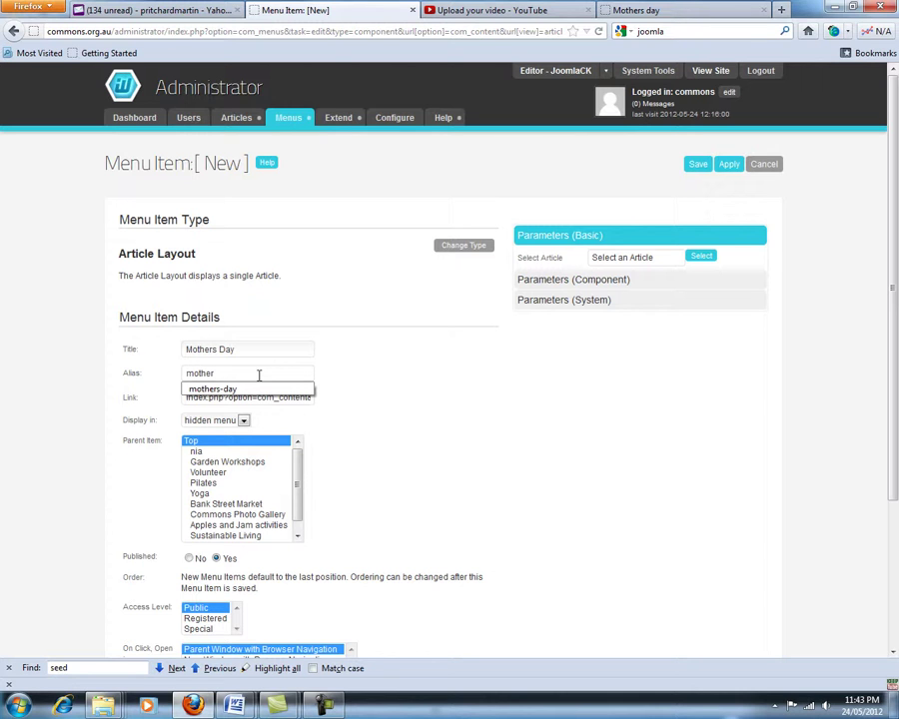
type("s-day-starts")
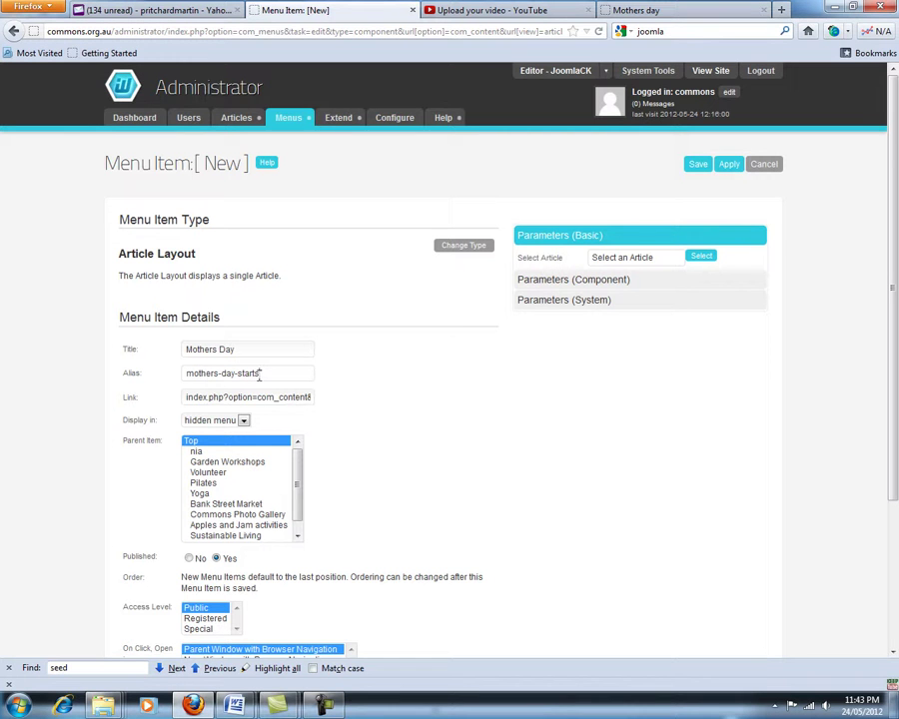
triple_click(260, 374)
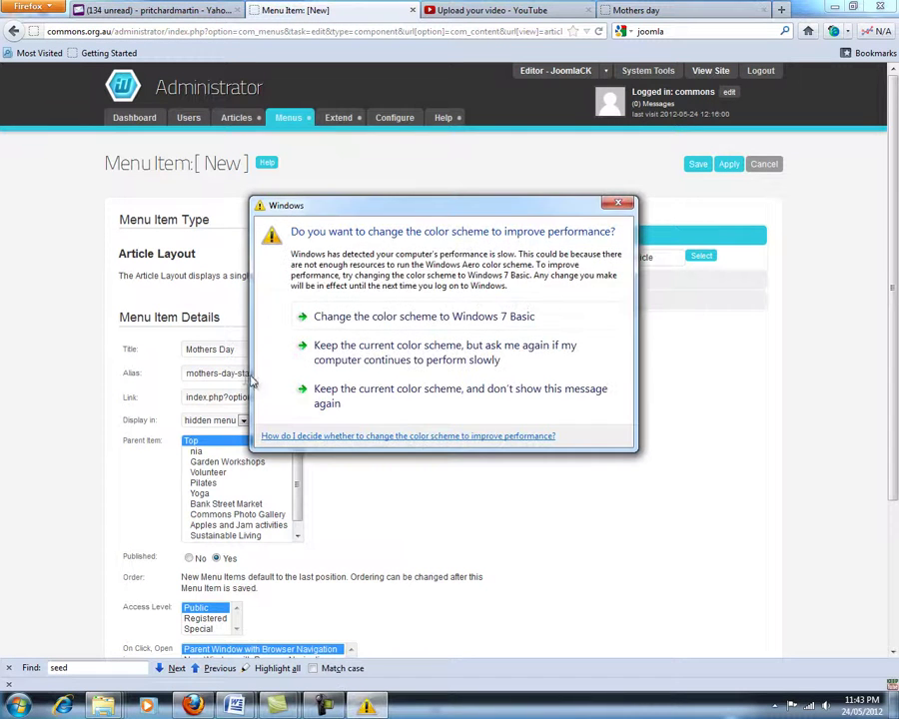
left_click(617, 207)
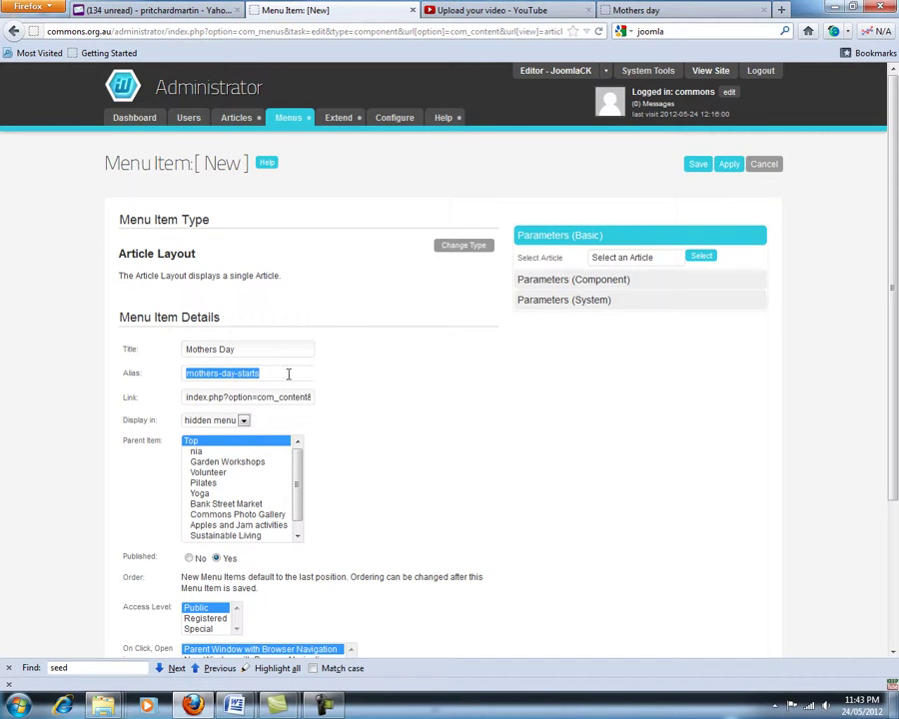
left_click_drag(281, 371, 185, 373)
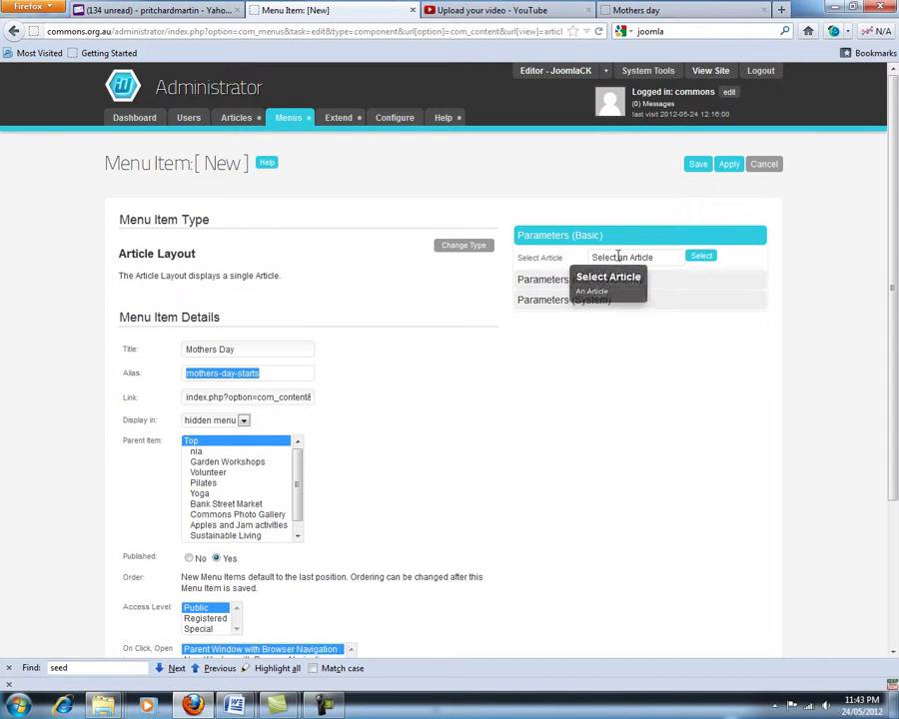
Choose the Mothers day article from the Health and Wellbeing category as the menu item's article, and save the menu item.
left_click(706, 257)
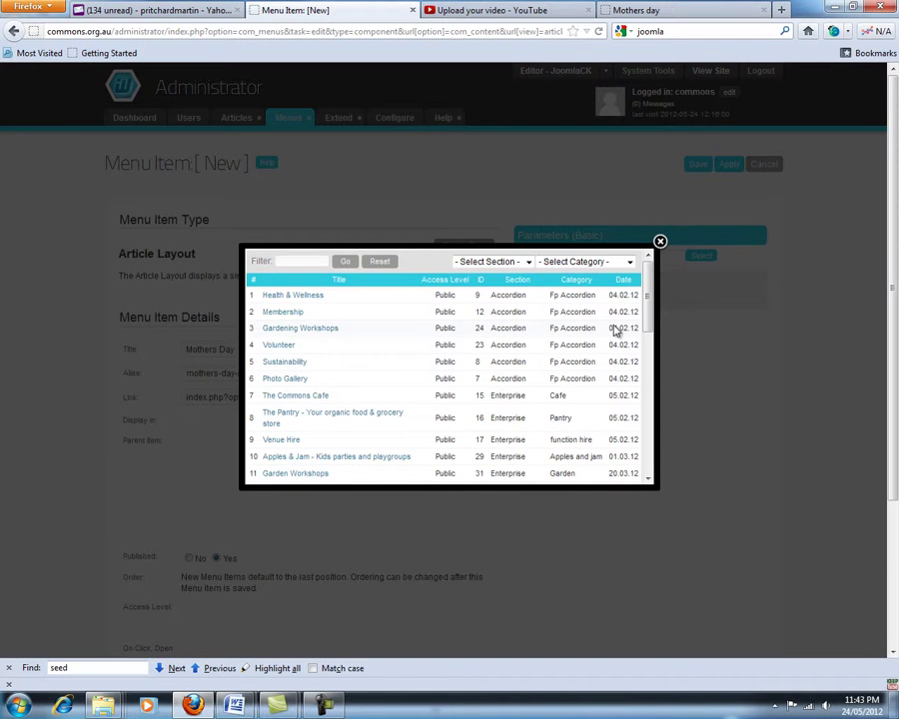
left_click_drag(647, 310, 647, 457)
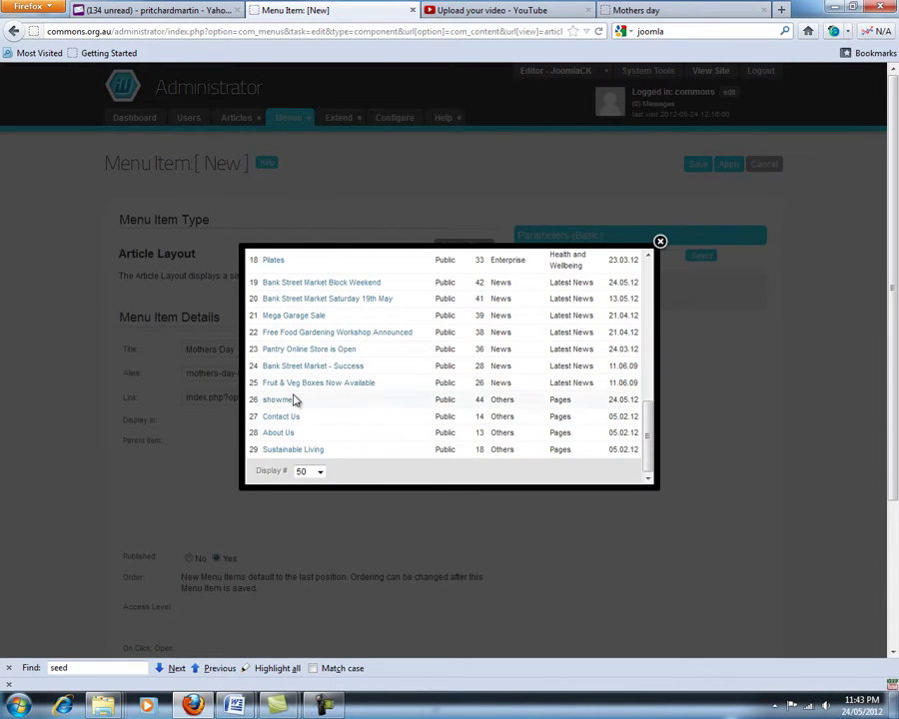
scroll(296, 363, "up", 1)
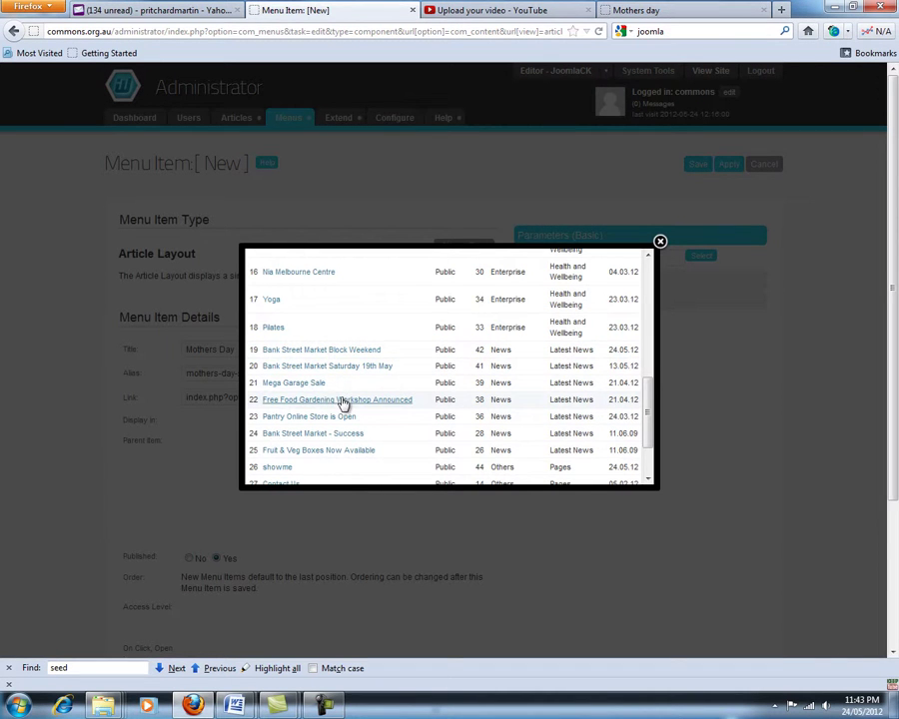
scroll(343, 411, "up", 2)
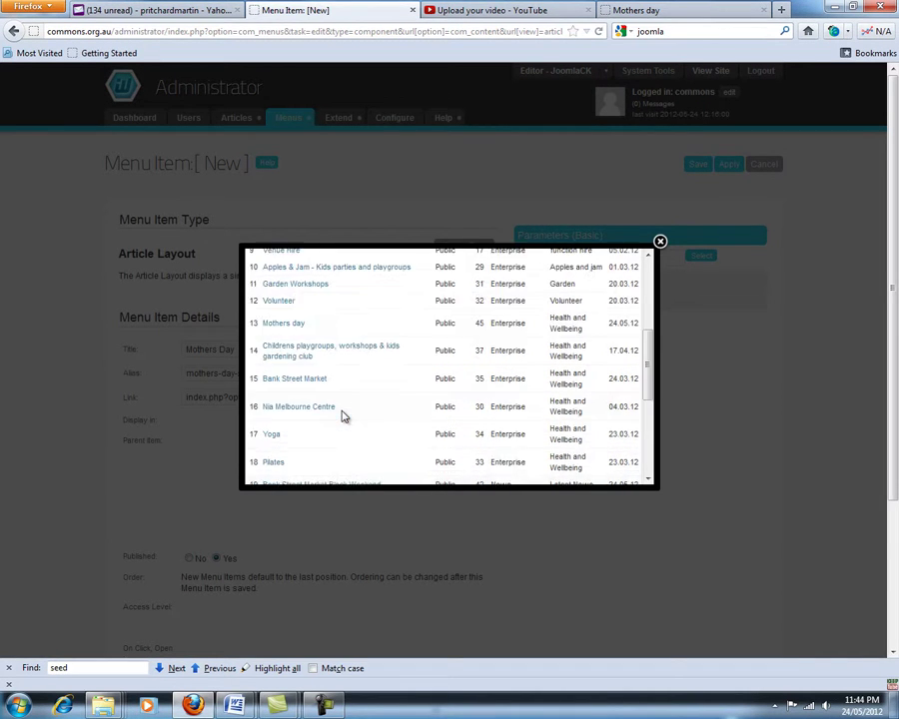
scroll(342, 417, "up", 1)
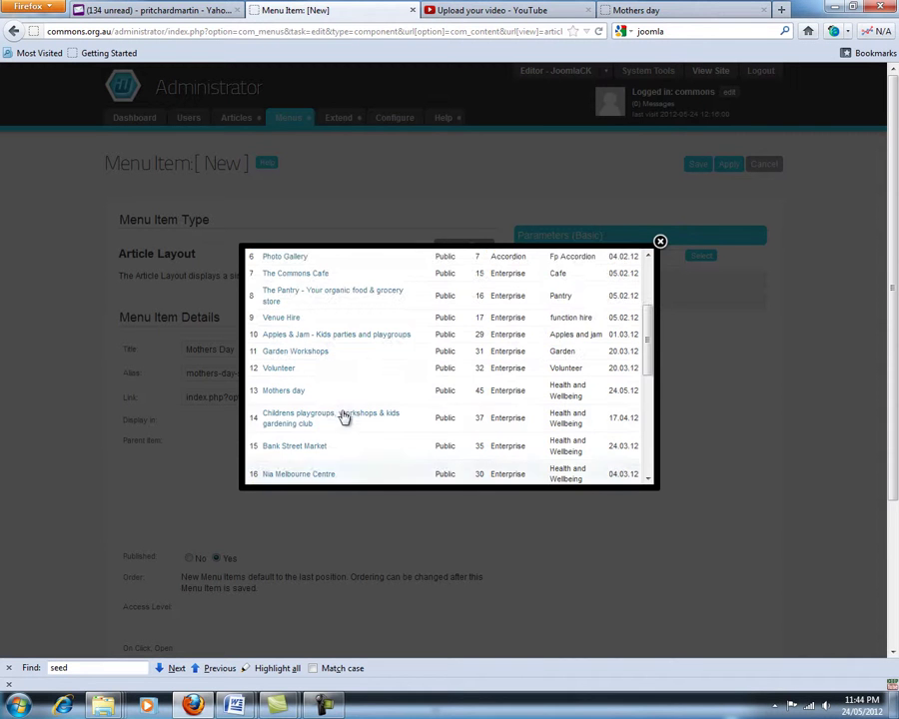
scroll(343, 417, "up", 1)
scroll(343, 417, "up", 2)
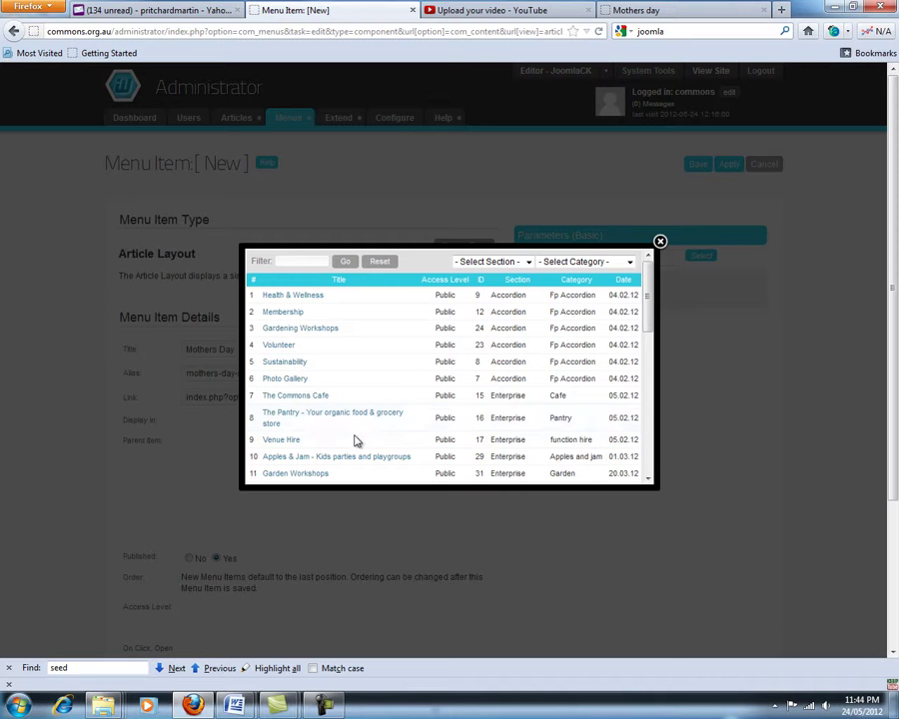
scroll(647, 326, "down", 1)
scroll(648, 344, "down", 2)
scroll(647, 348, "up", 3)
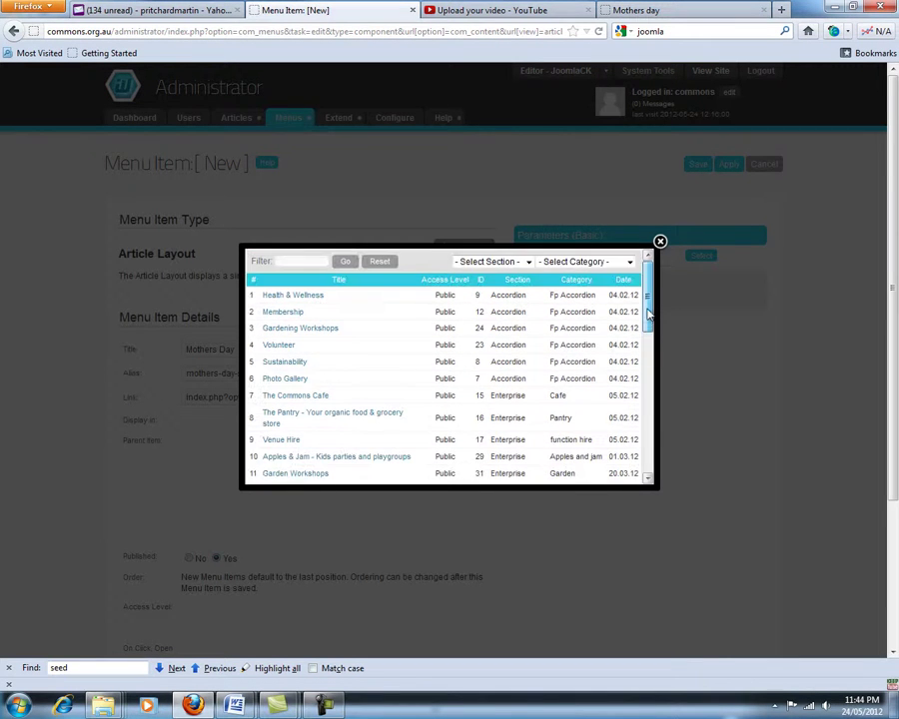
left_click(625, 261)
left_click(596, 366)
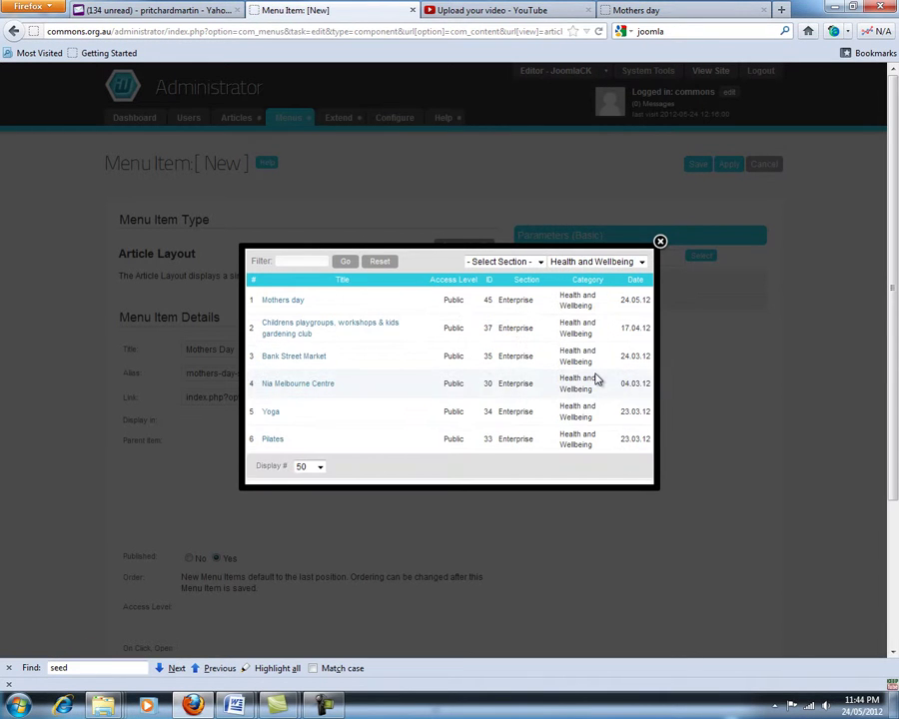
left_click(283, 300)
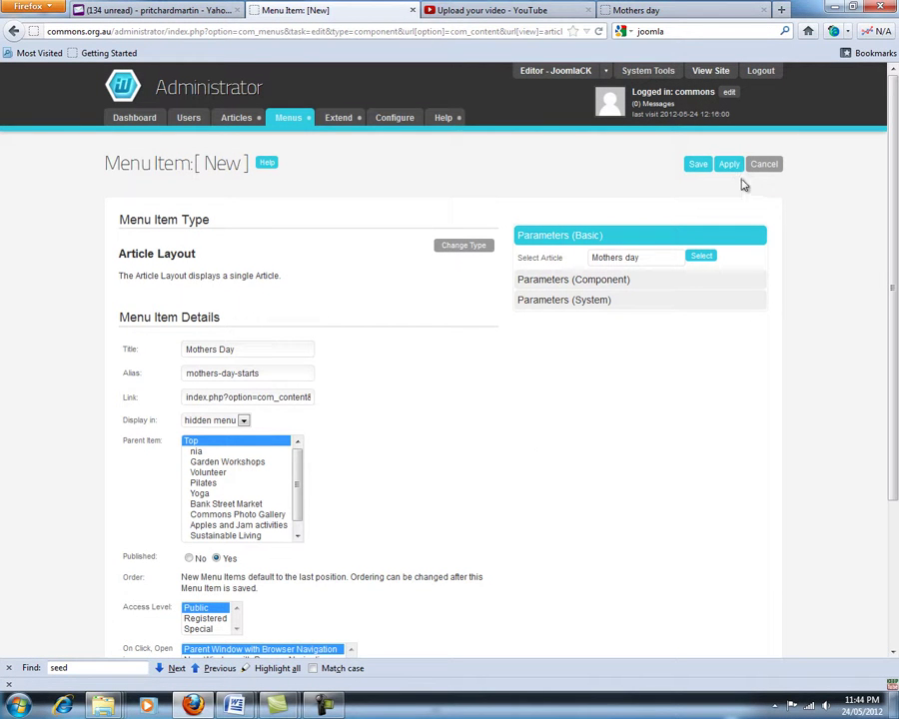
left_click(702, 167)
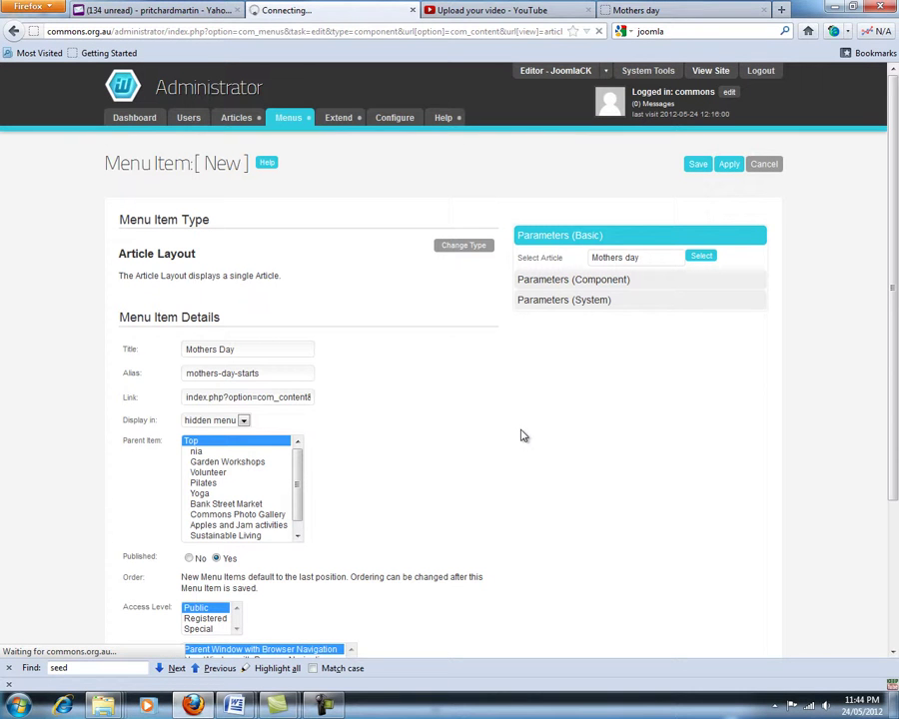
Open commons.org.au/mothers-day-starts.html in a new browser tab to check the article's own address.
left_click(781, 10)
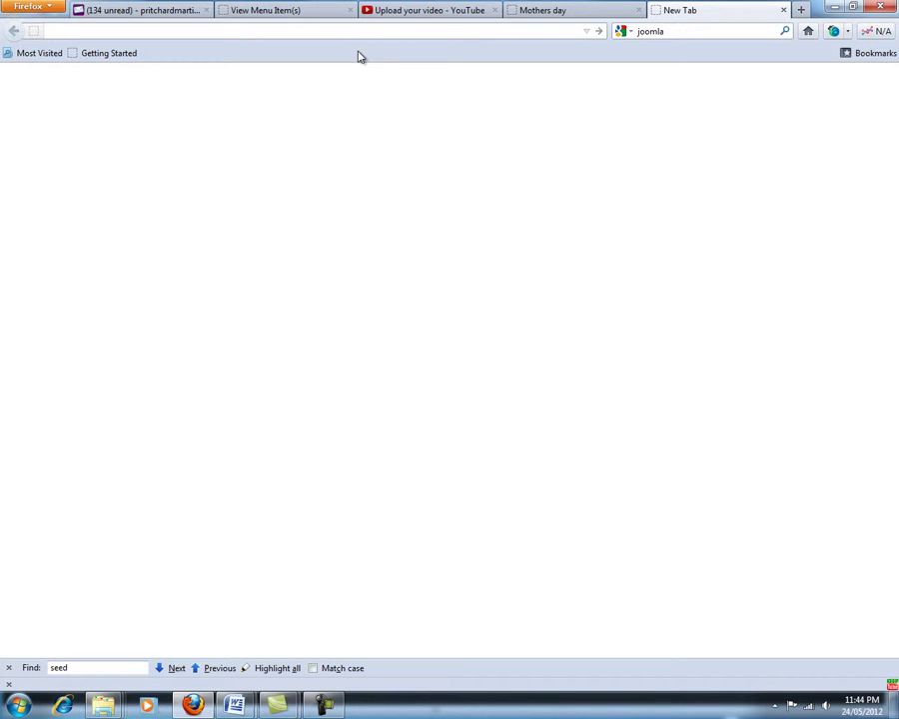
type("co")
key("Down")
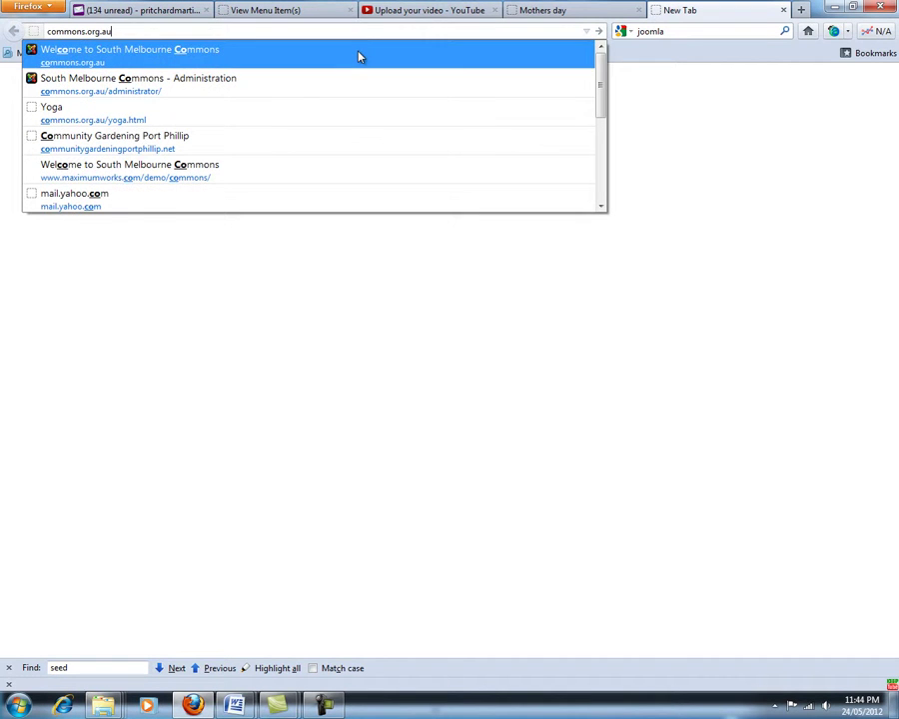
type("/mothers-day-starts")
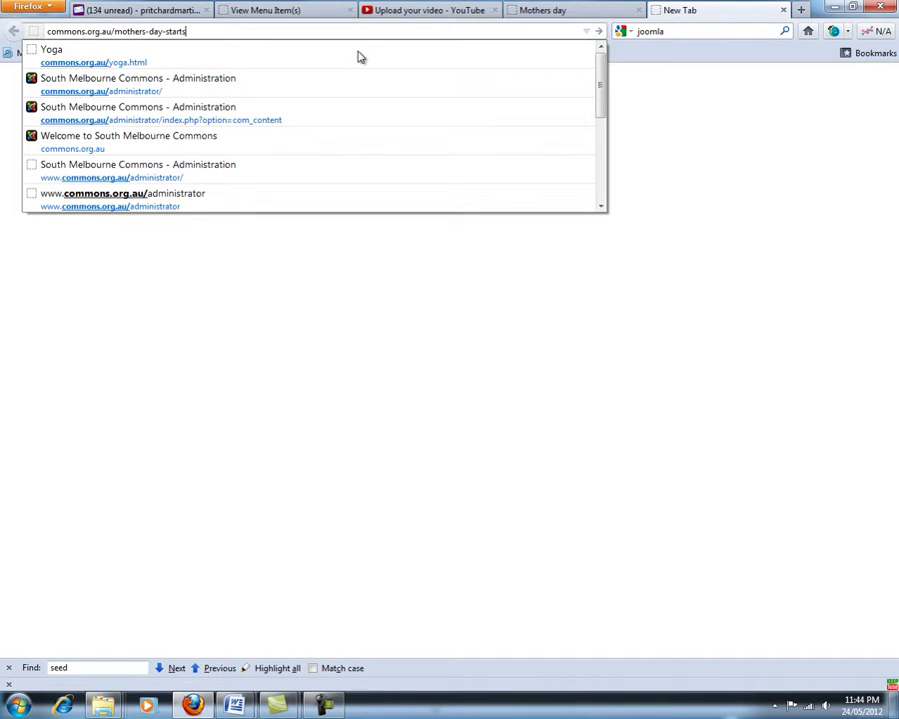
key("Escape")
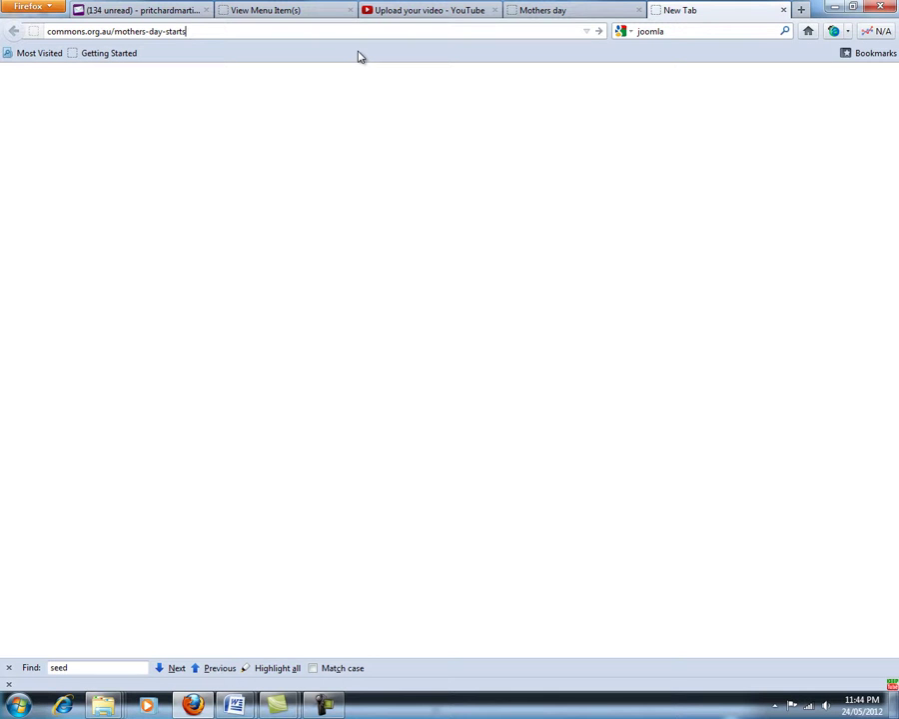
type(".html")
key("Return")
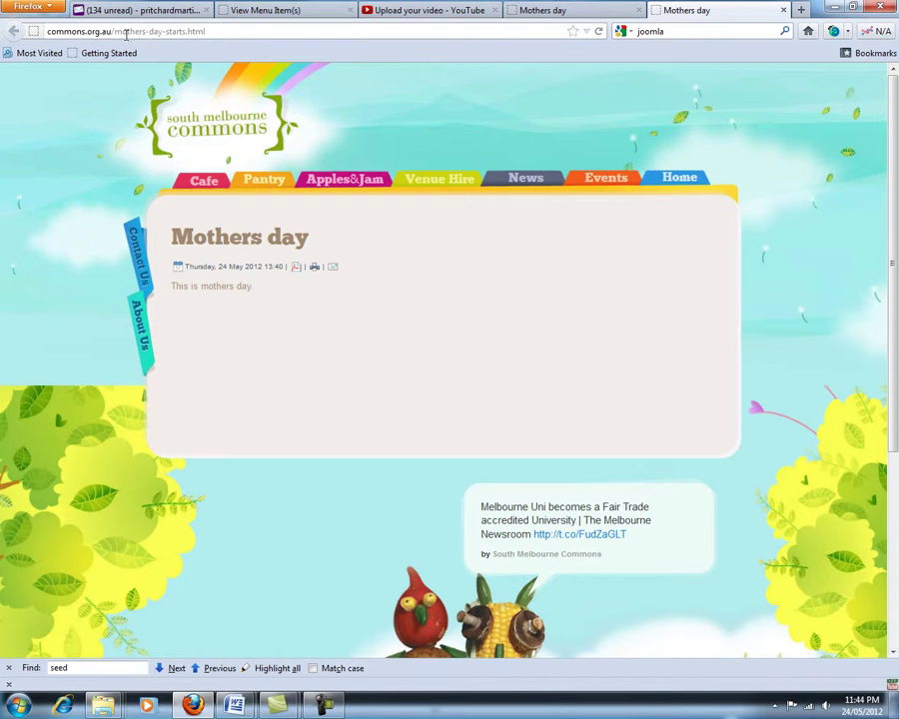
Return to the site's events page, reload it and open Mothers day from the regular events list.
left_click(599, 12)
left_click(14, 31)
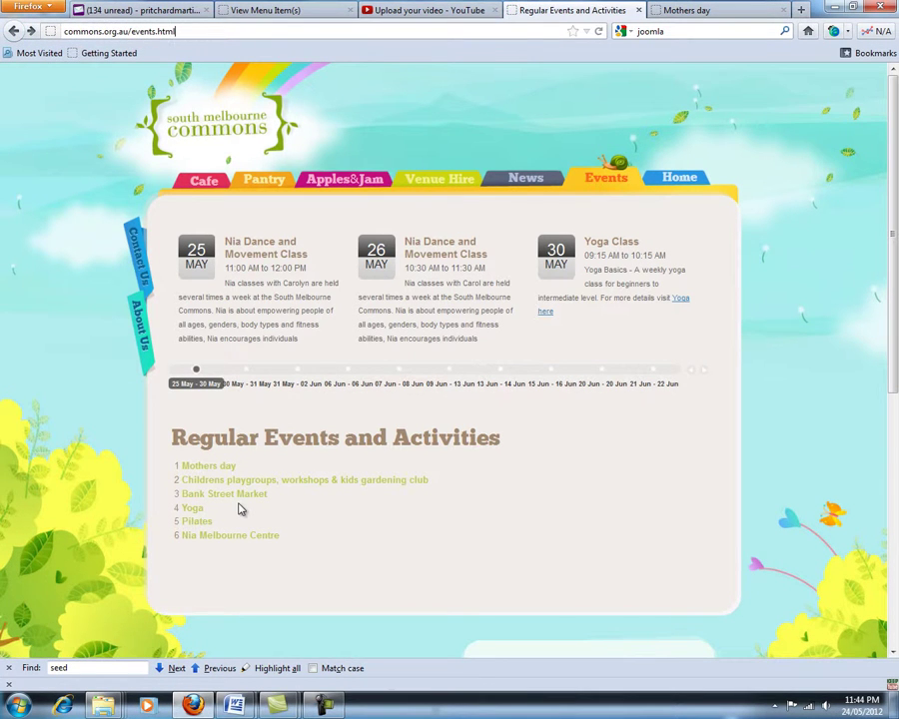
key("Return")
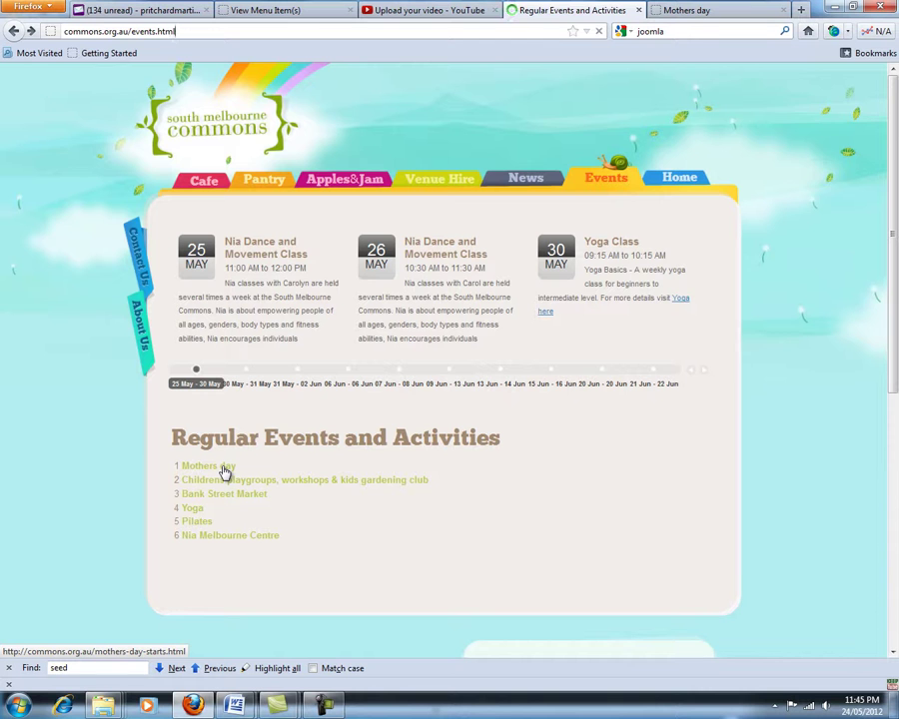
left_click(223, 468)
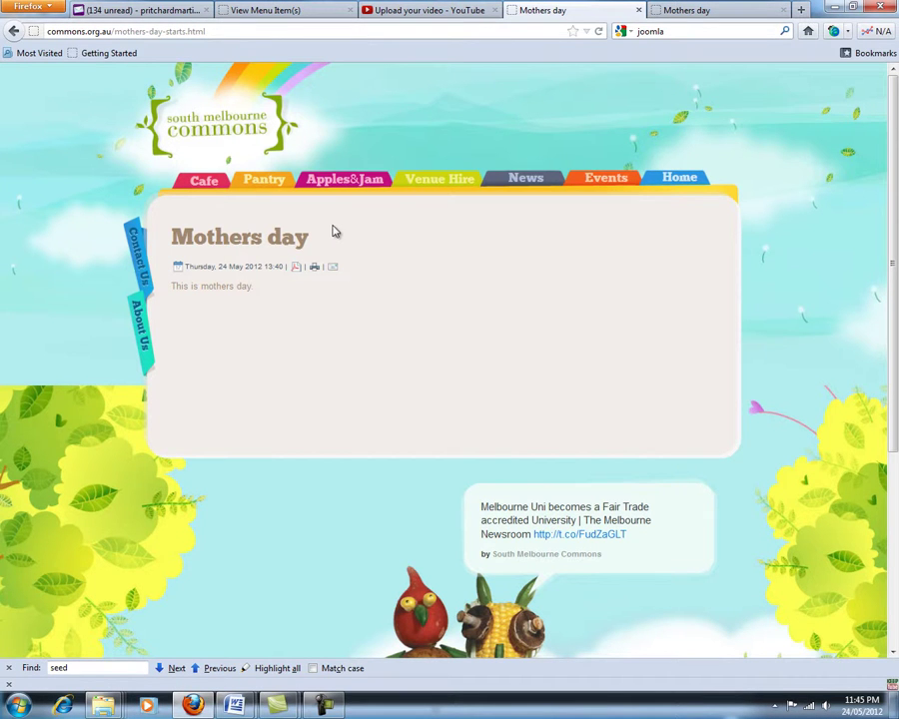
Open the site's home page and examine its main navigation and the numbered sections such as Health & Wellness.
left_click(672, 181)
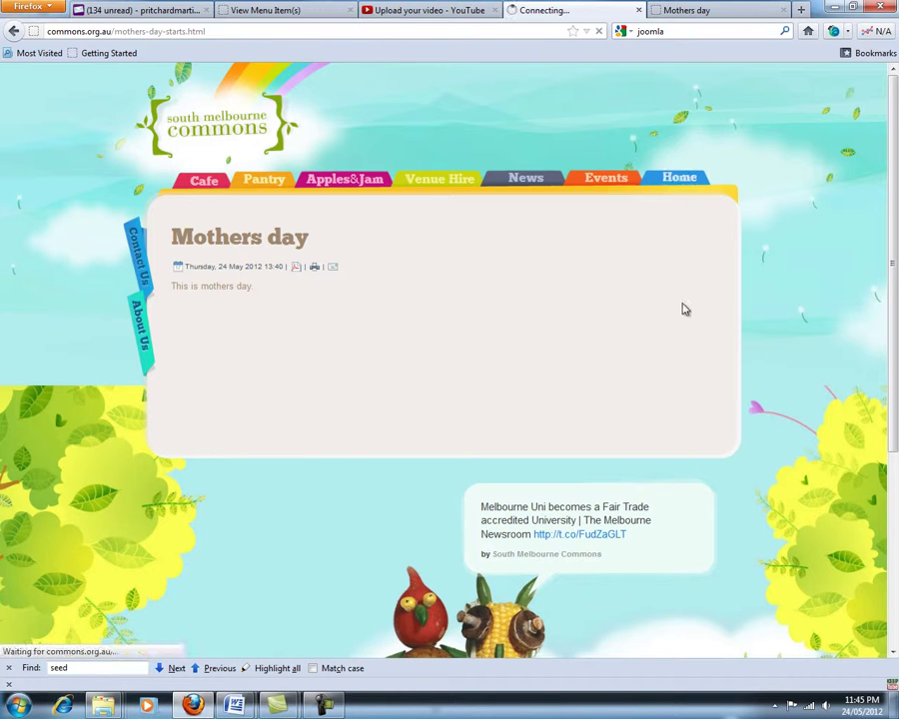
scroll(608, 519, "down", 4)
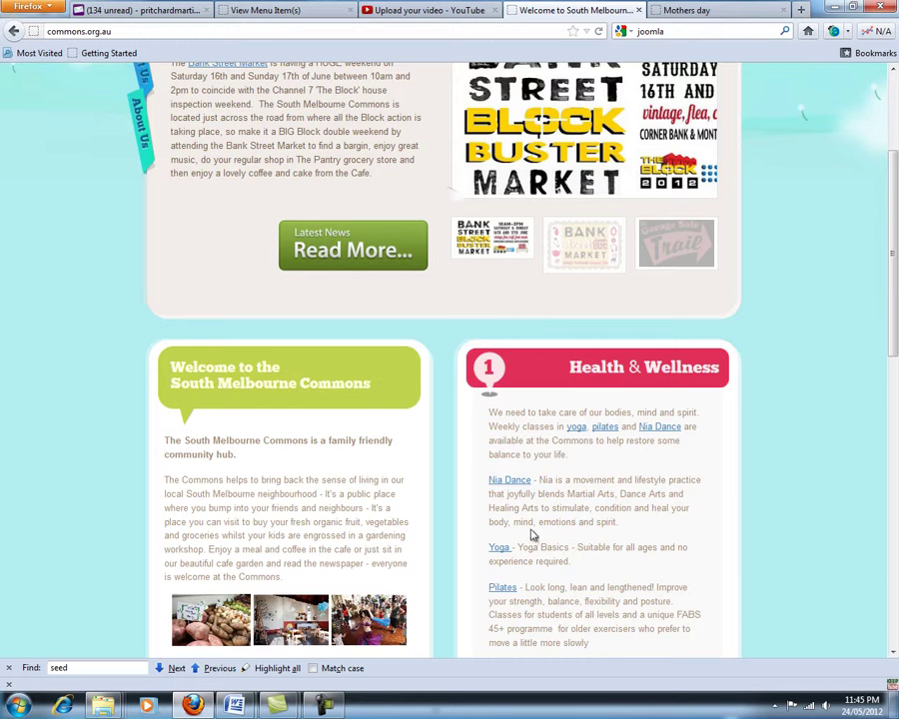
scroll(541, 524, "down", 1)
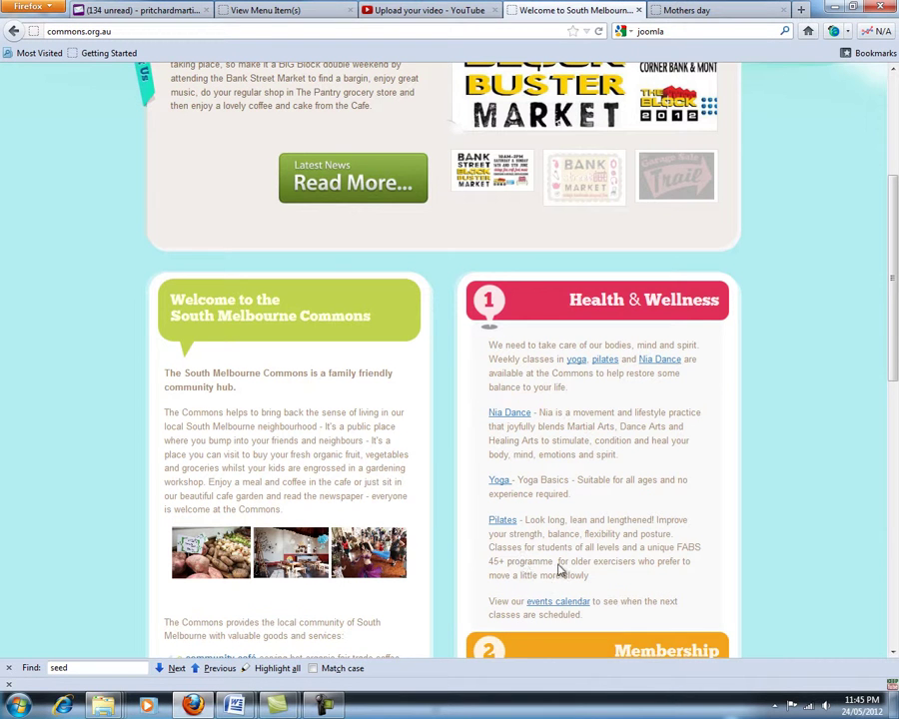
scroll(571, 564, "down", 1)
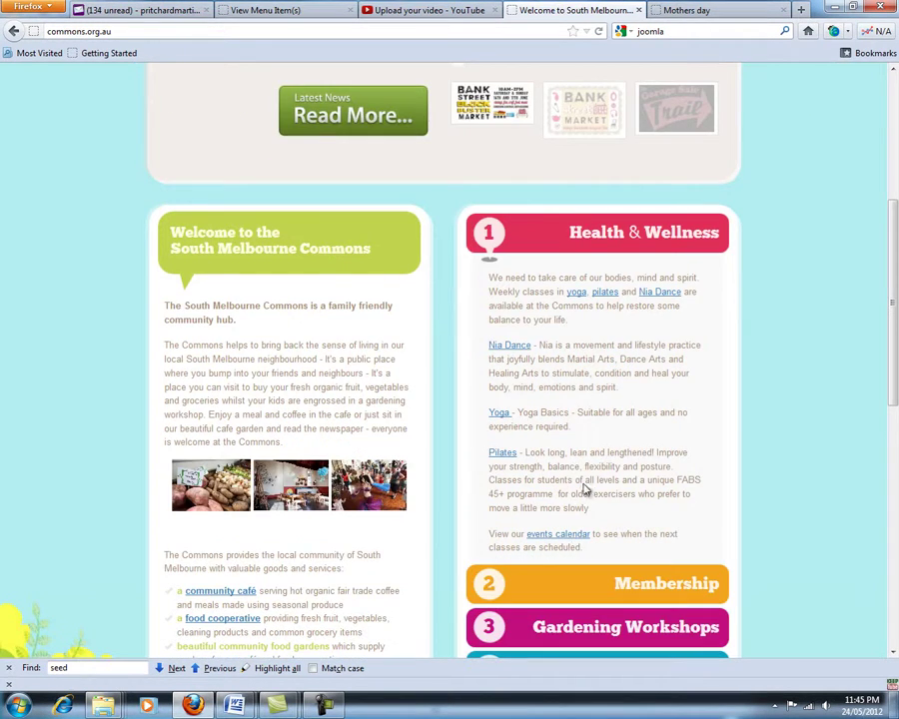
scroll(619, 483, "down", 2)
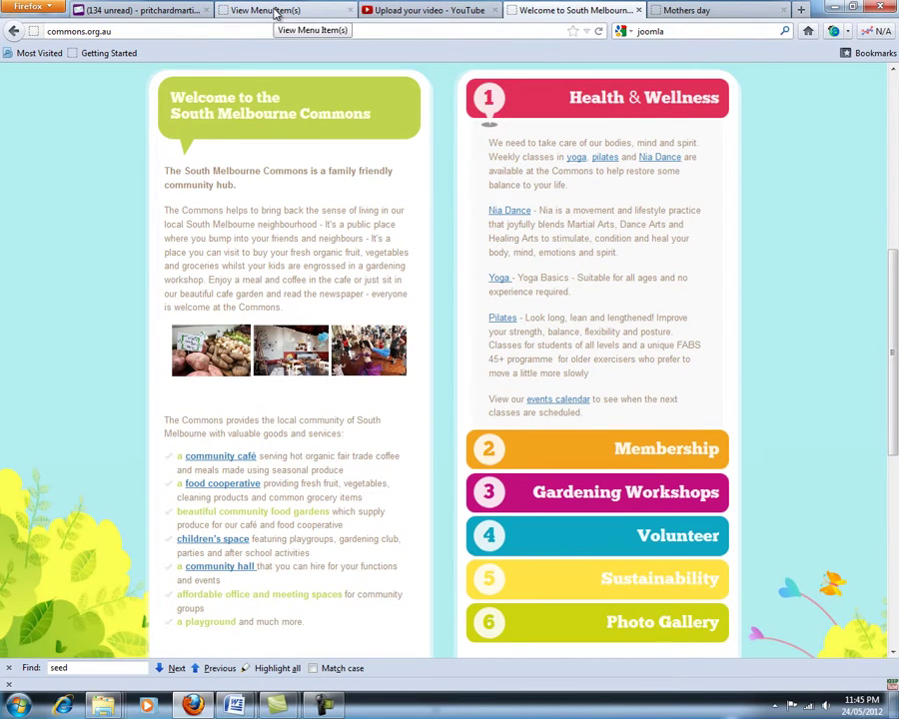
scroll(374, 199, "up", 5)
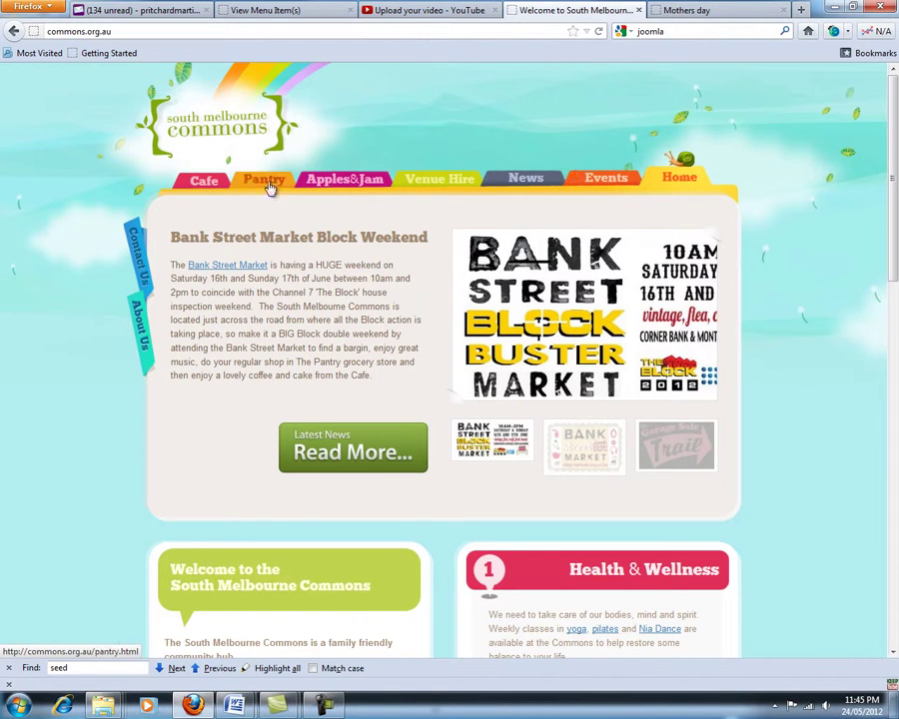
scroll(470, 350, "down", 5)
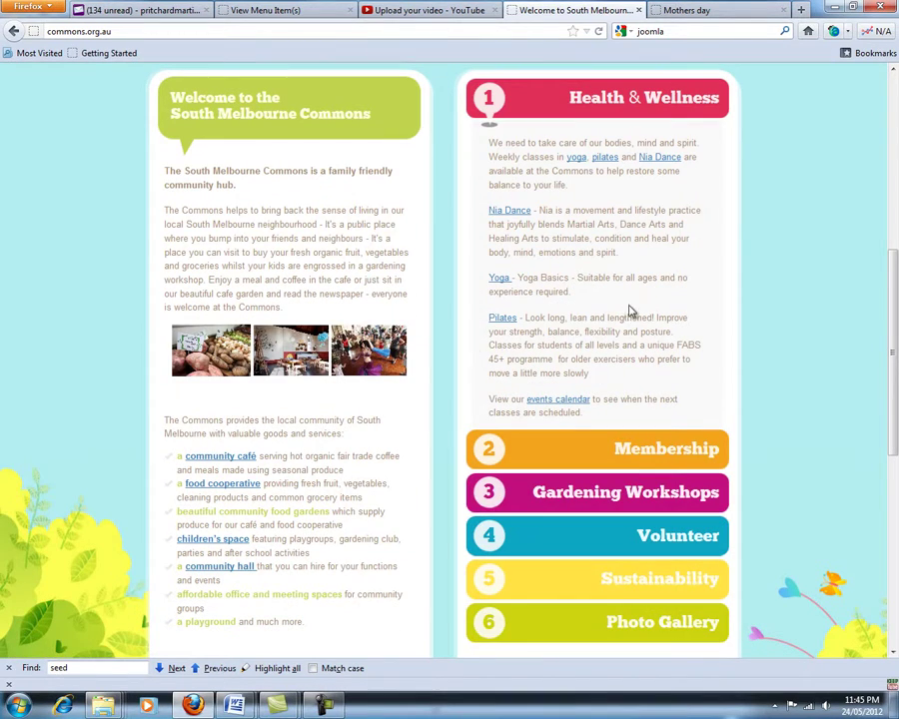
scroll(624, 283, "up", 6)
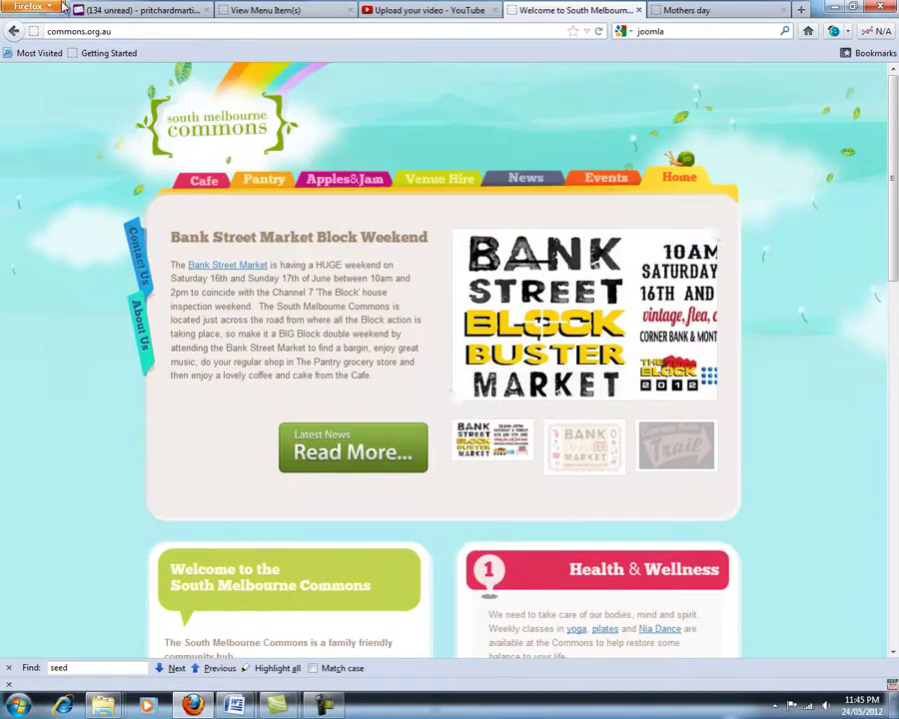
Return to the site administration and open the Health & Wellness article for editing from the Article Manager.
left_click(238, 12)
mouse_move(236, 117)
left_click(248, 137)
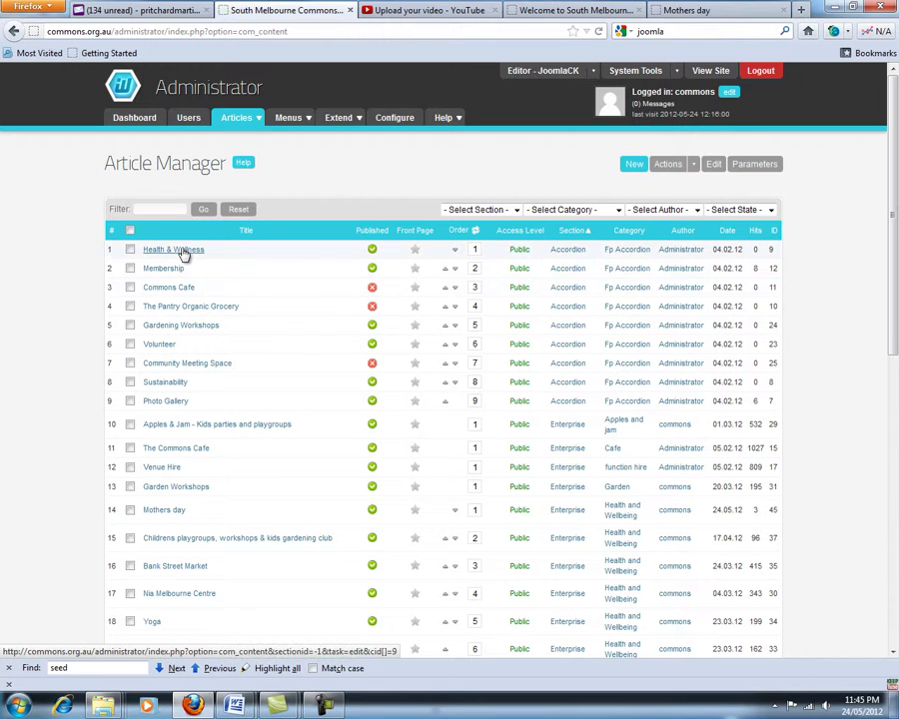
left_click(182, 252)
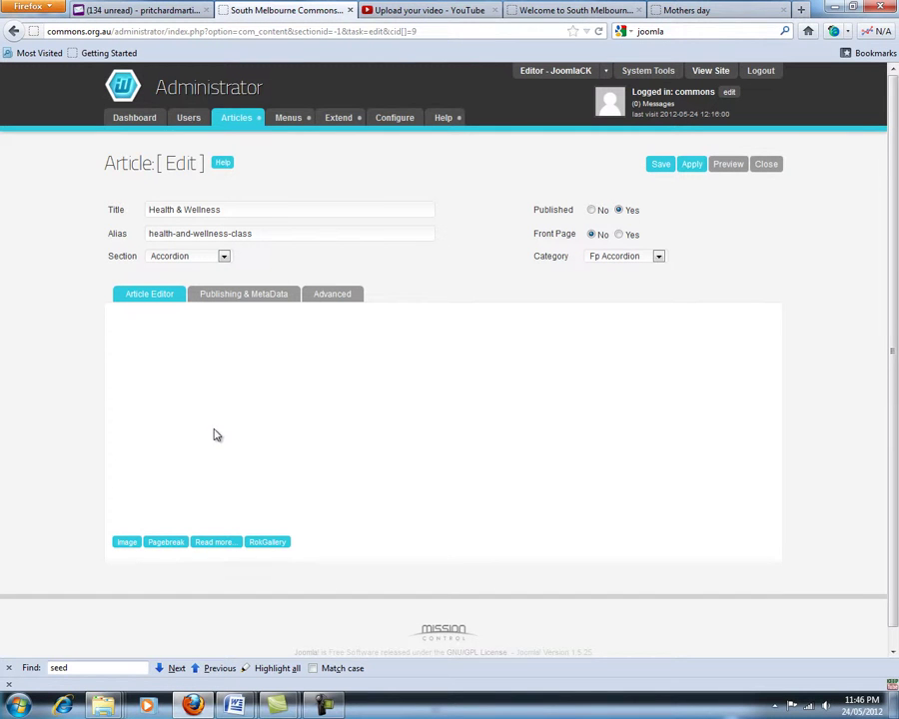
Add the line "New text link here." below the events calendar sentence and select "link here." as the link text.
left_click(248, 497)
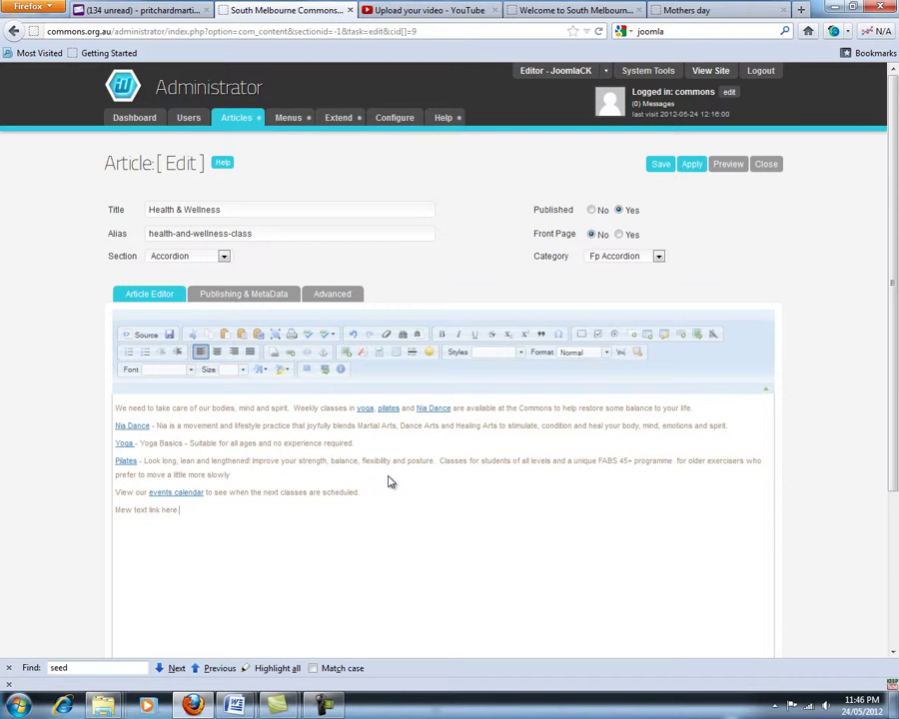
key("shift+Left")
key("shift+Left")
key("shift+Left")
key("shift+Left")
key("shift+Left")
key("shift+Left")
key("shift+Left")
key("shift+Left")
key("shift+Left")
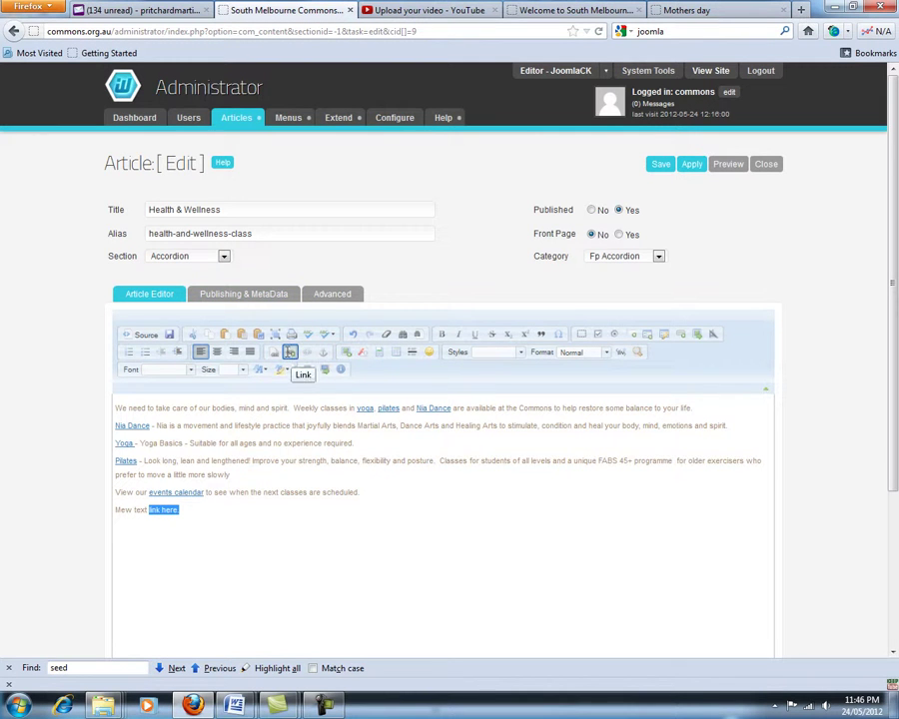
left_click(455, 295)
type("mothers-day-stalls")
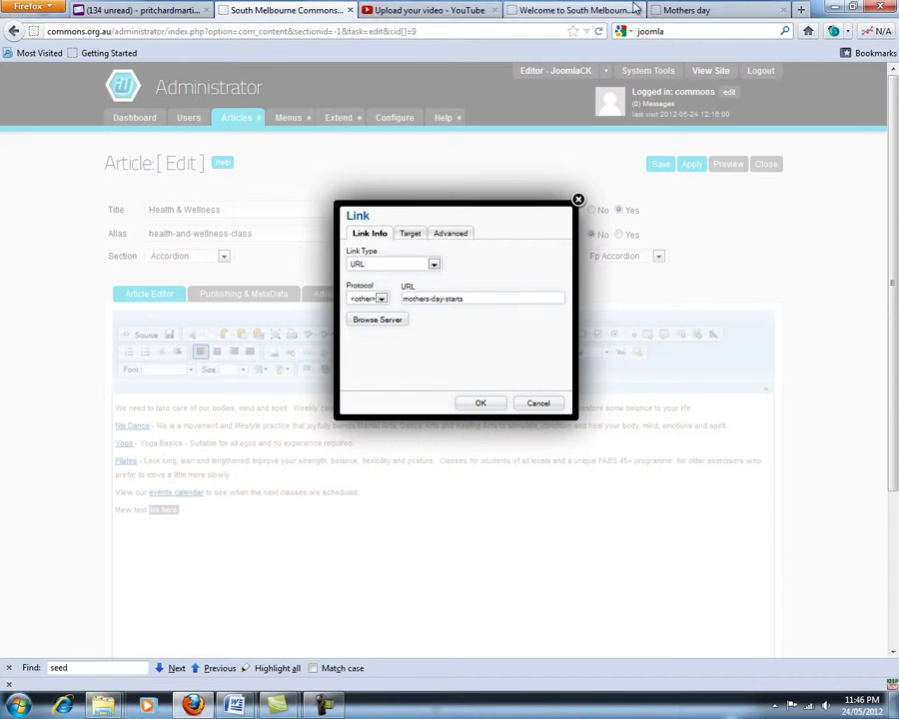
left_click(685, 10)
left_click(265, 34)
key("ctrl+c")
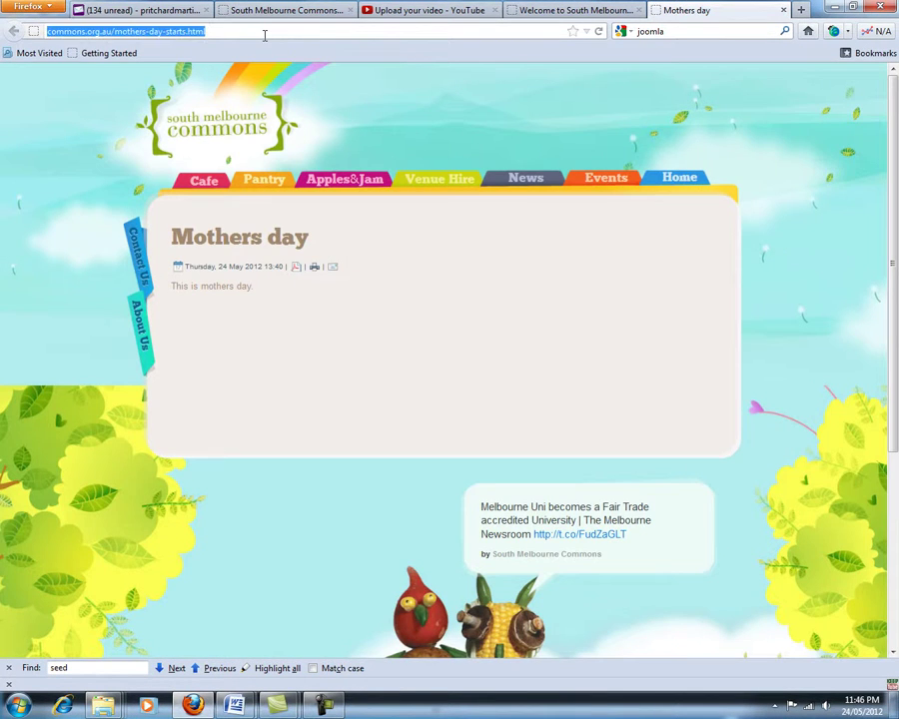
left_click(272, 12)
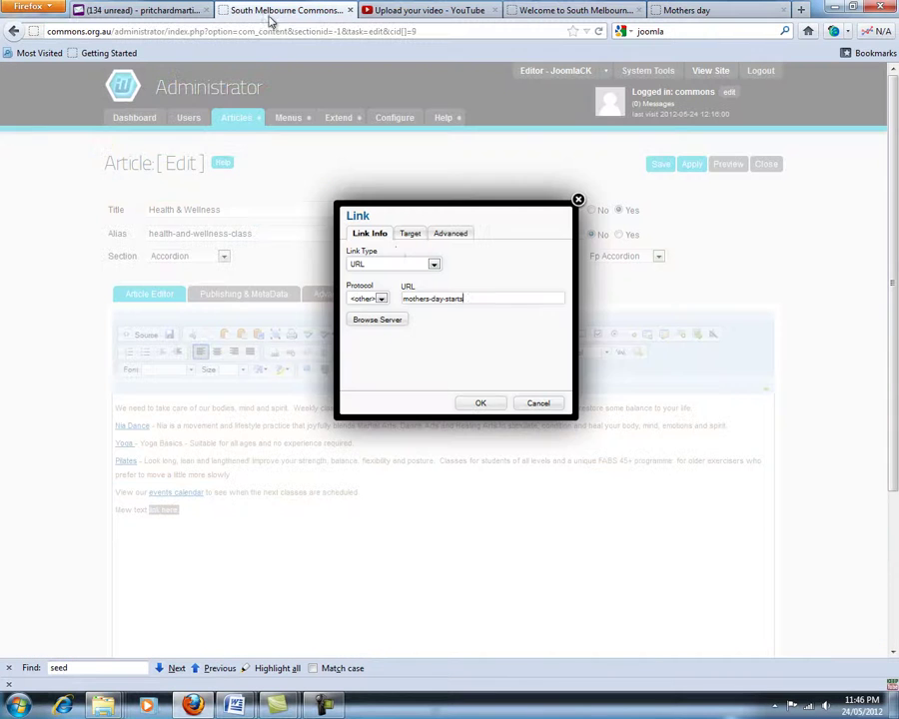
left_click_drag(463, 298, 448, 300)
key("ctrl+a")
key("ctrl+v")
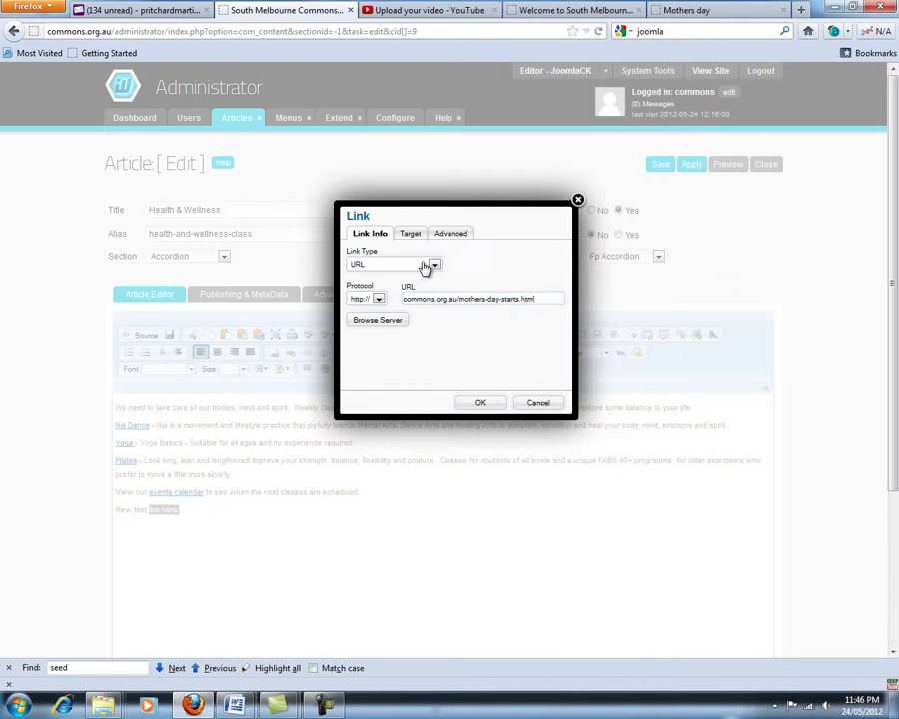
Name the link "Take me to mother" in its advanced properties, confirm it and apply the changes to the Health & Wellness article.
left_click(412, 236)
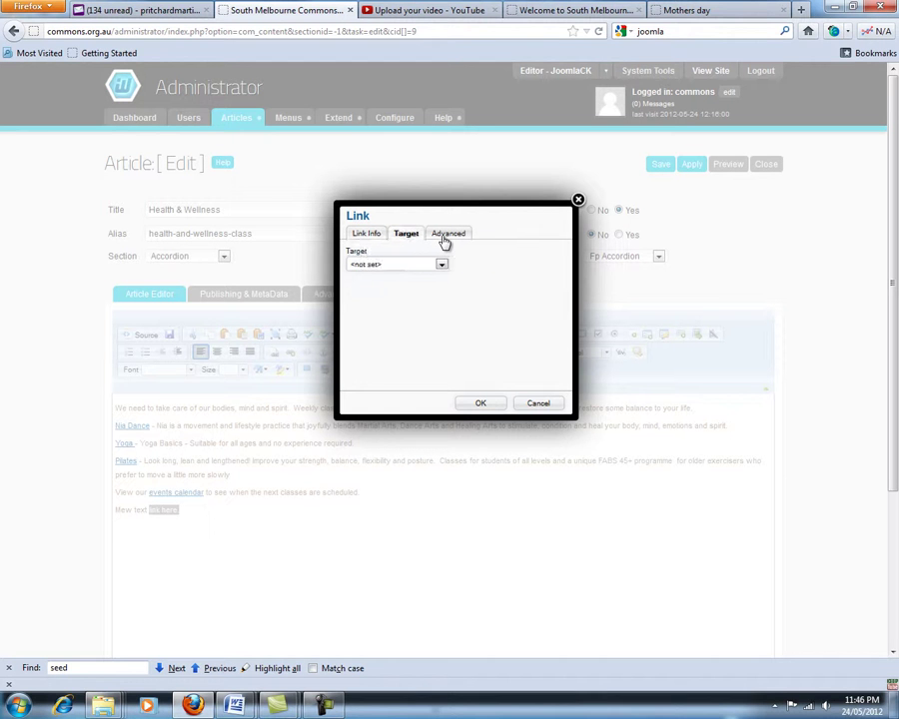
left_click(444, 240)
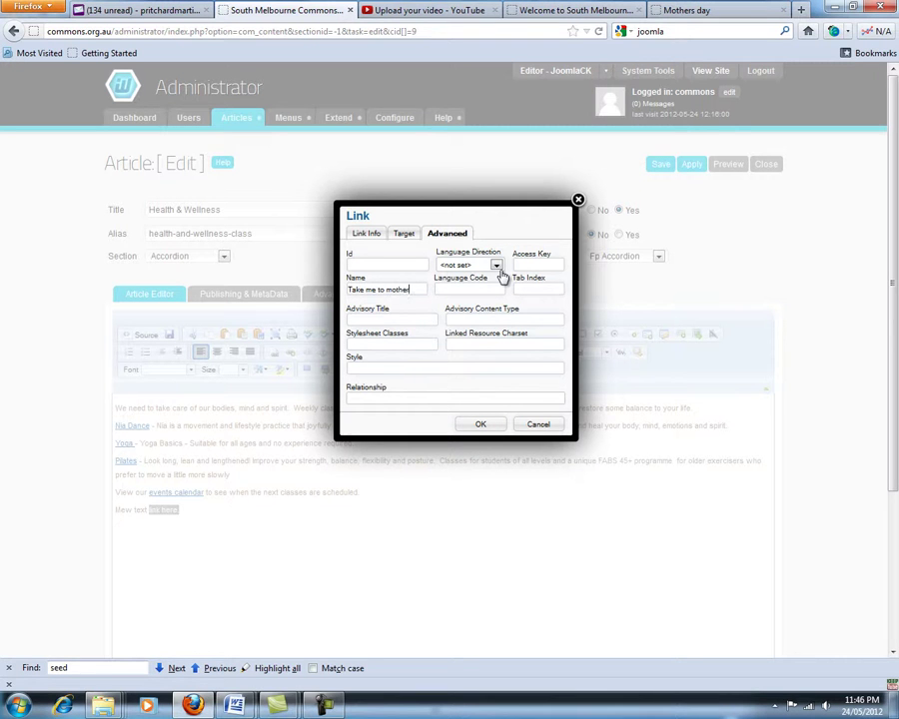
left_click(477, 425)
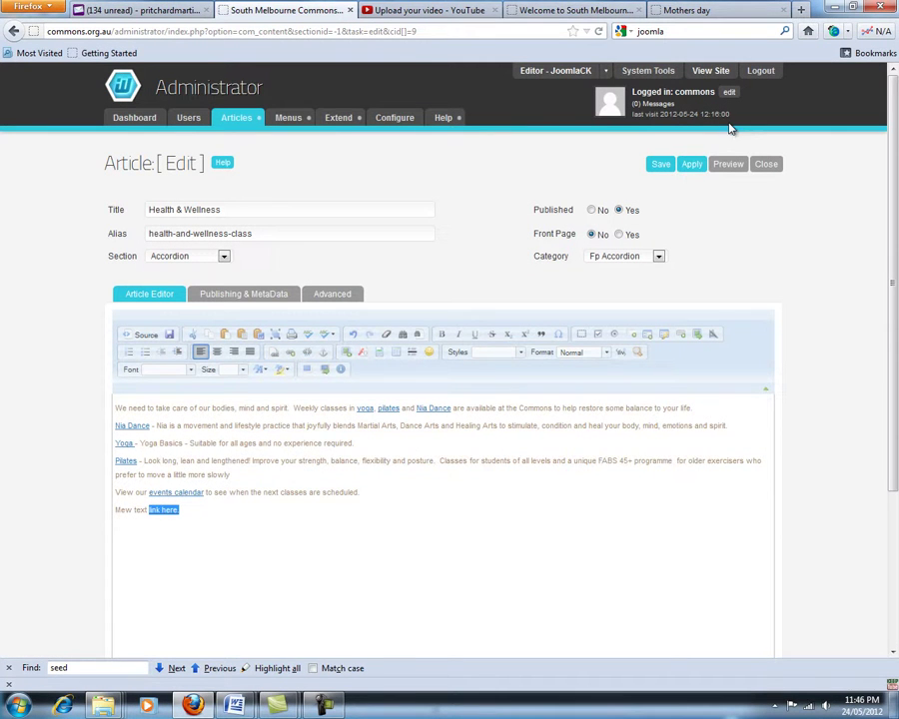
left_click(691, 165)
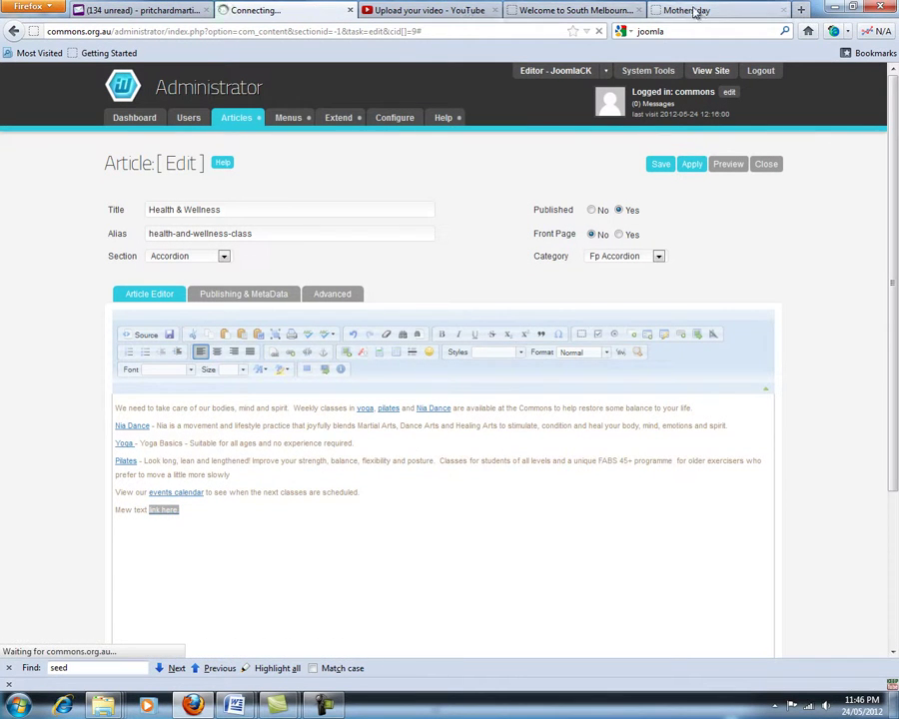
Reload the site's home page and check the new "link here." link and its target address in the Health & Wellness section.
left_click(732, 11)
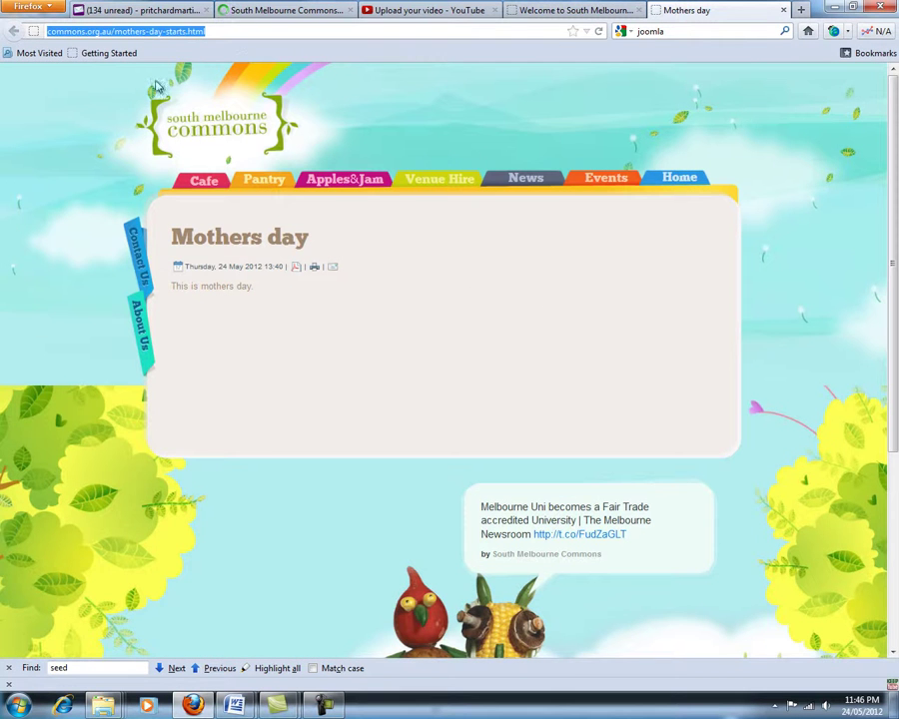
left_click(558, 11)
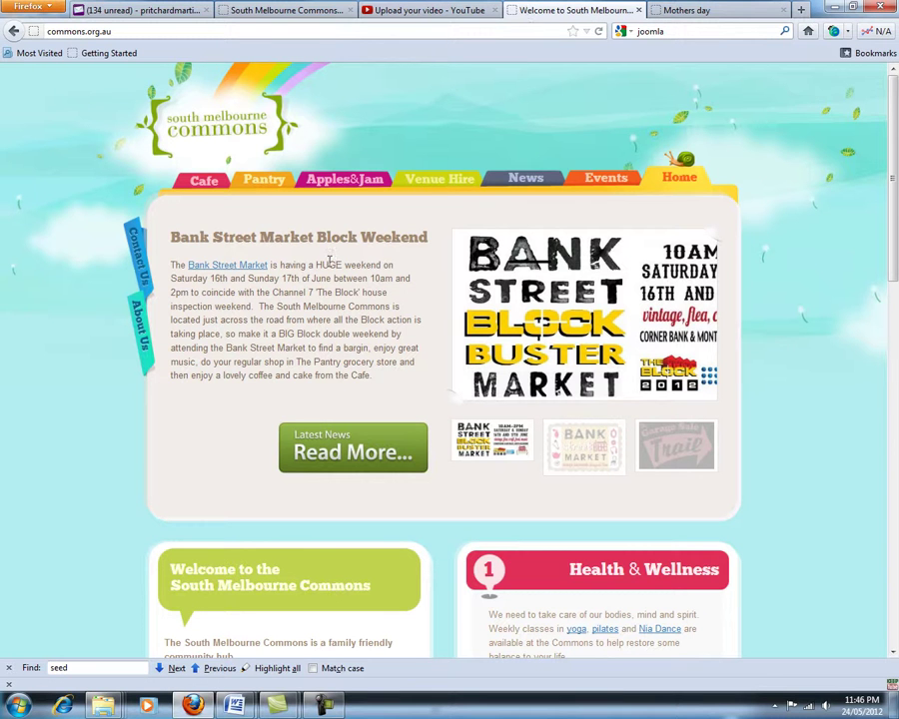
key("F5")
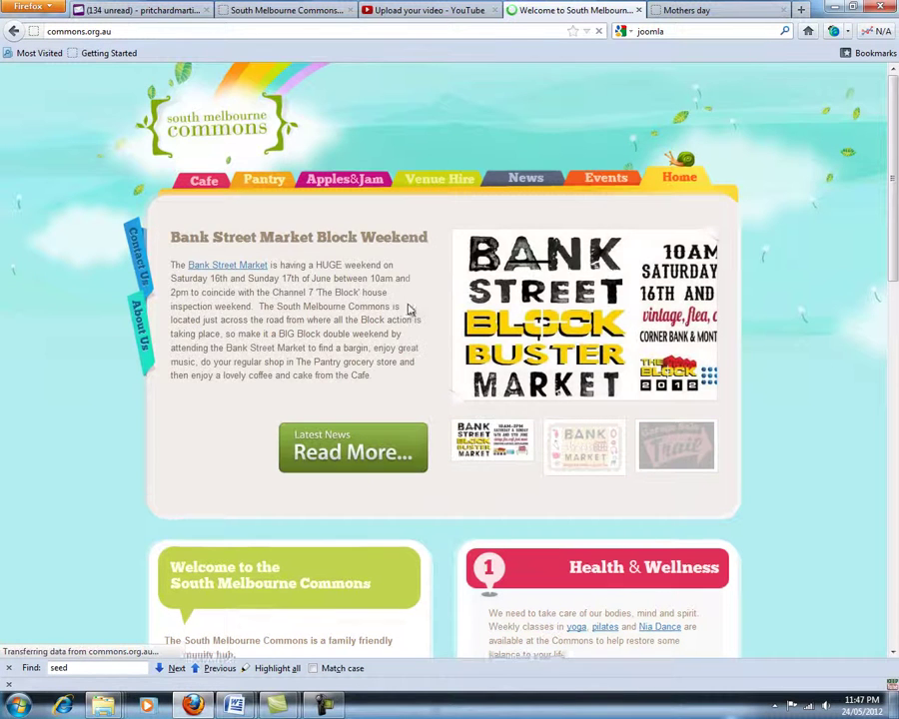
scroll(407, 310, "down", 4)
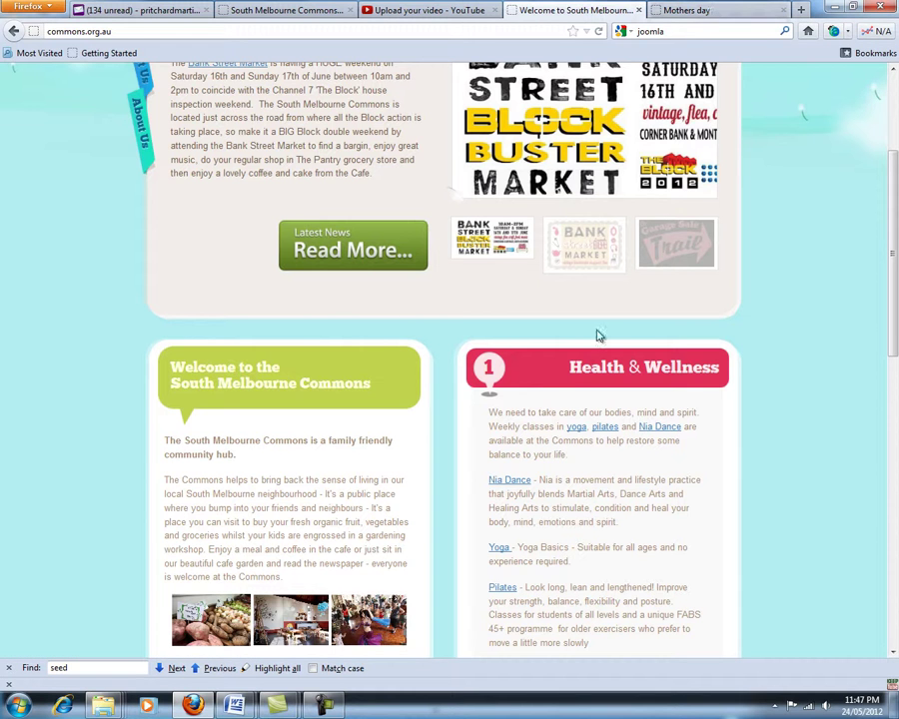
scroll(530, 380, "down", 3)
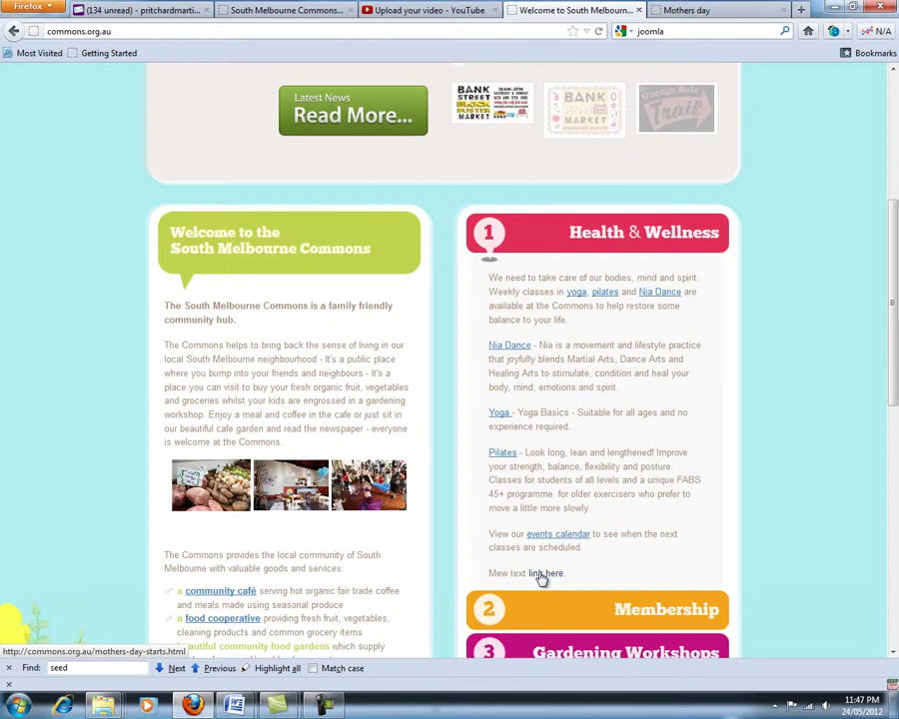
scroll(599, 545, "up", 5)
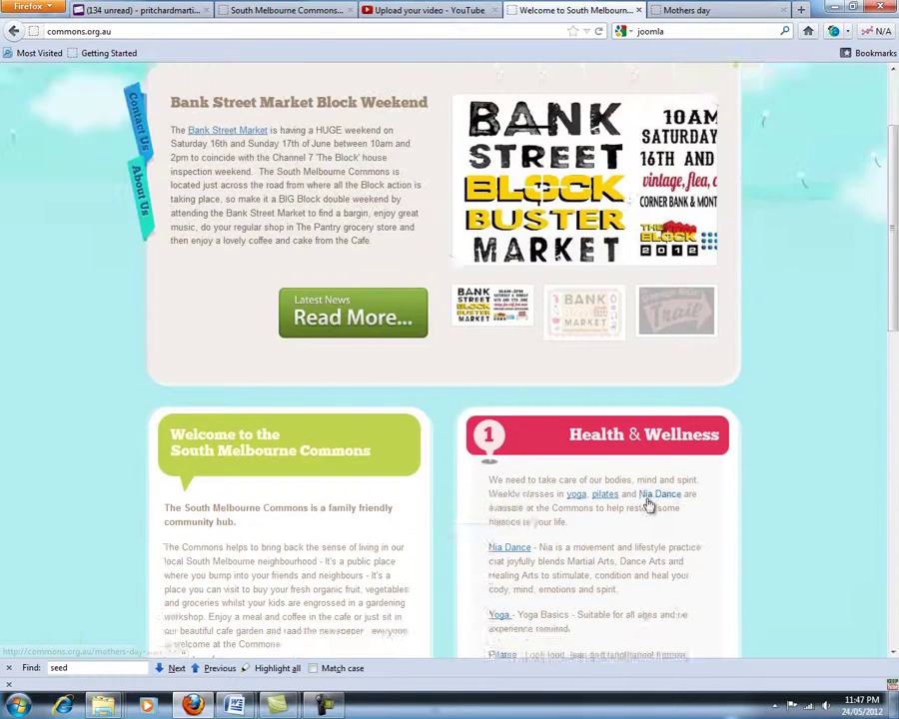